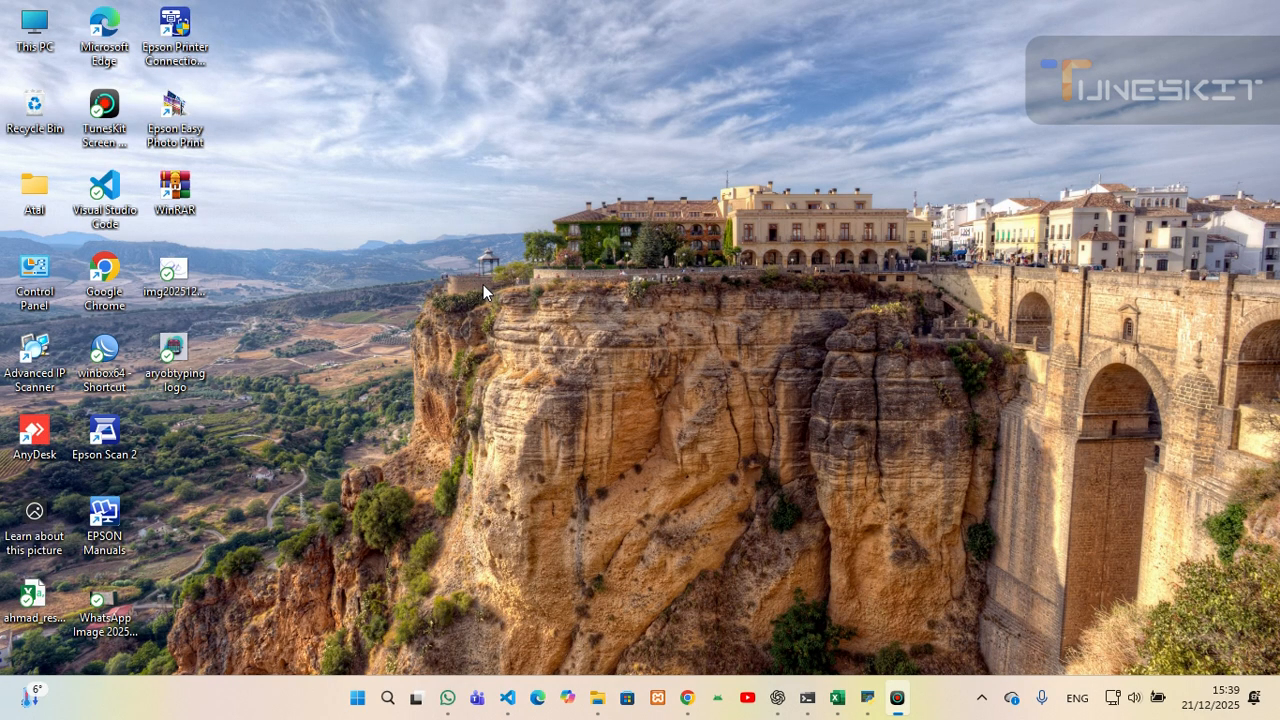
- Launch WinBox, connect to the router at 192.168.1.1 and open the System Password form
double_click(106, 362)
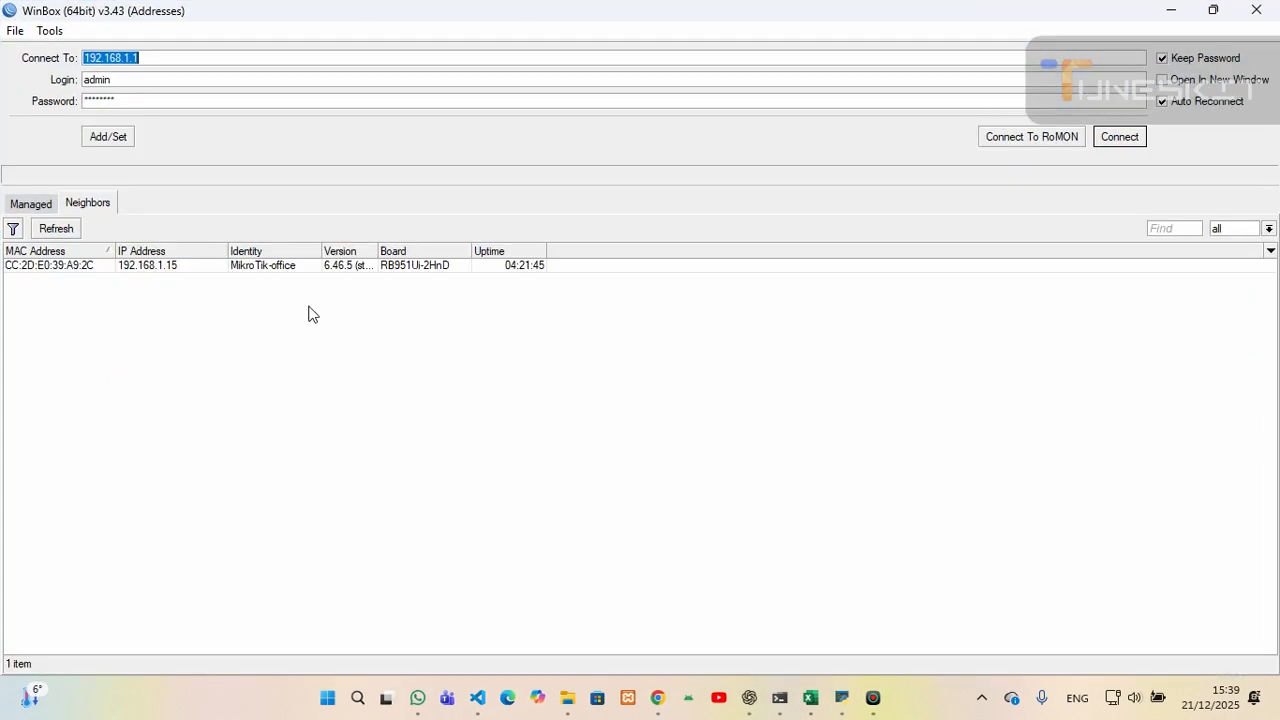
click(1120, 136)
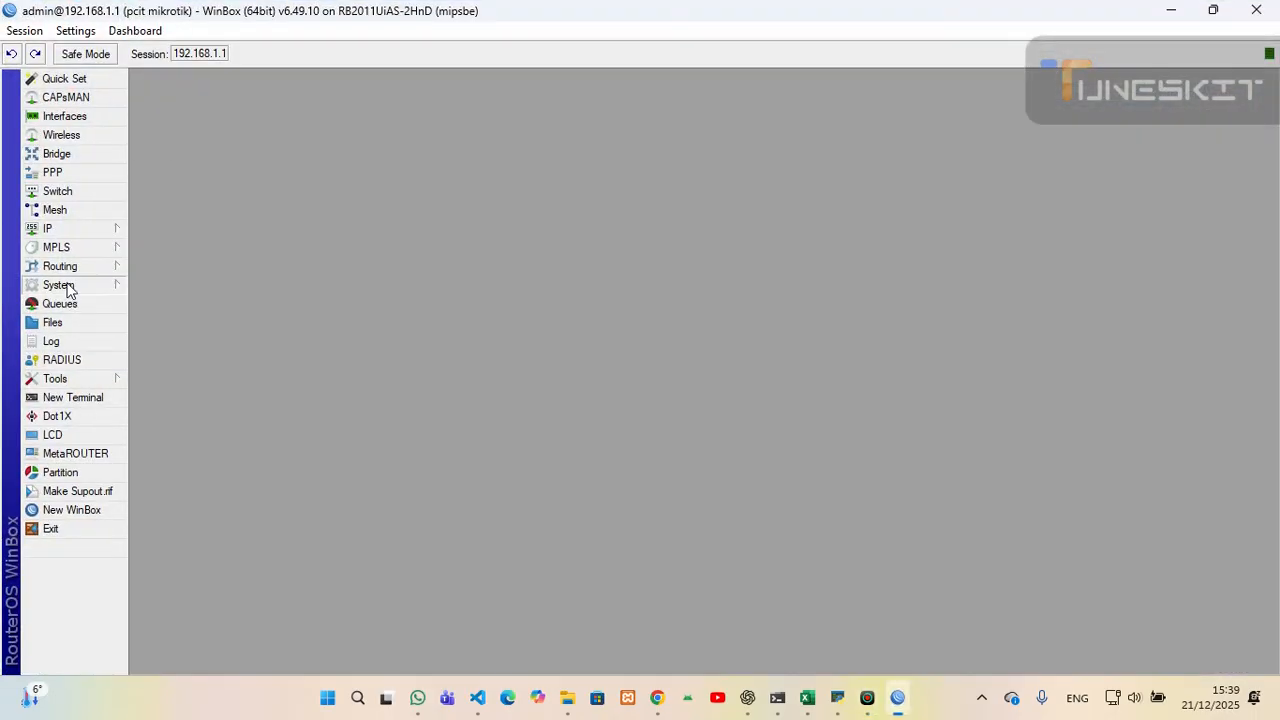
click(112, 285)
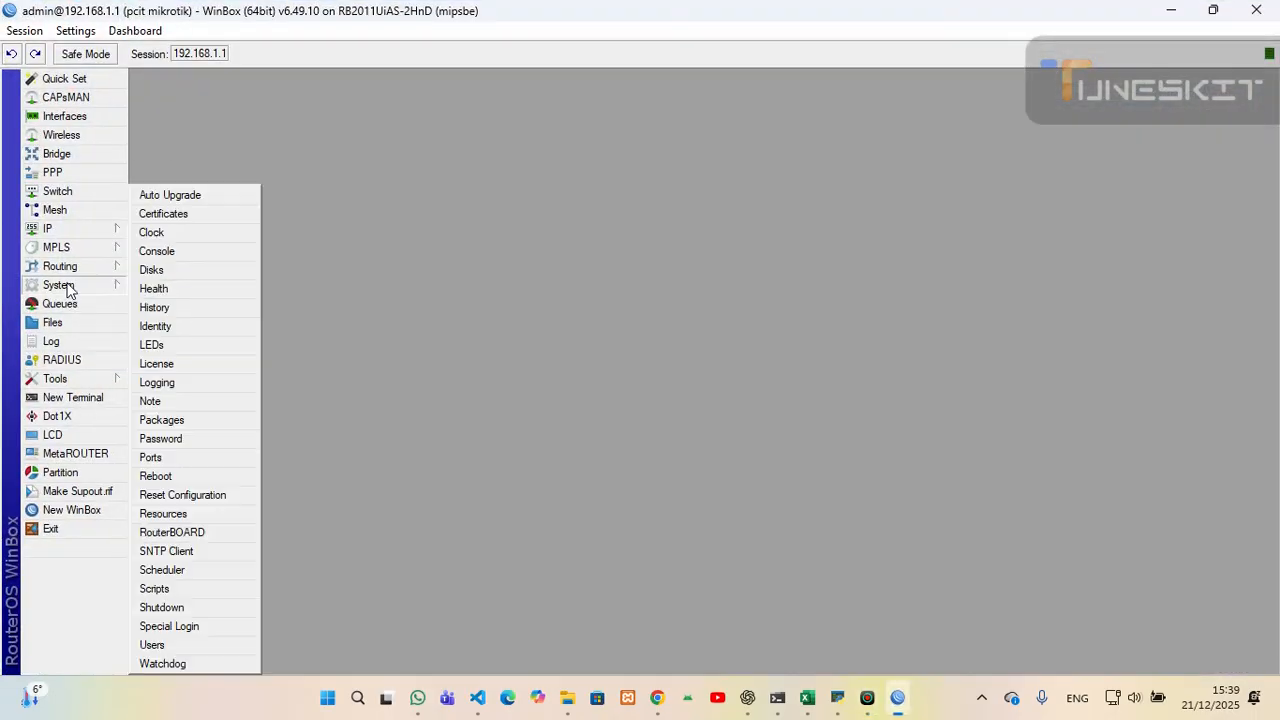
click(169, 440)
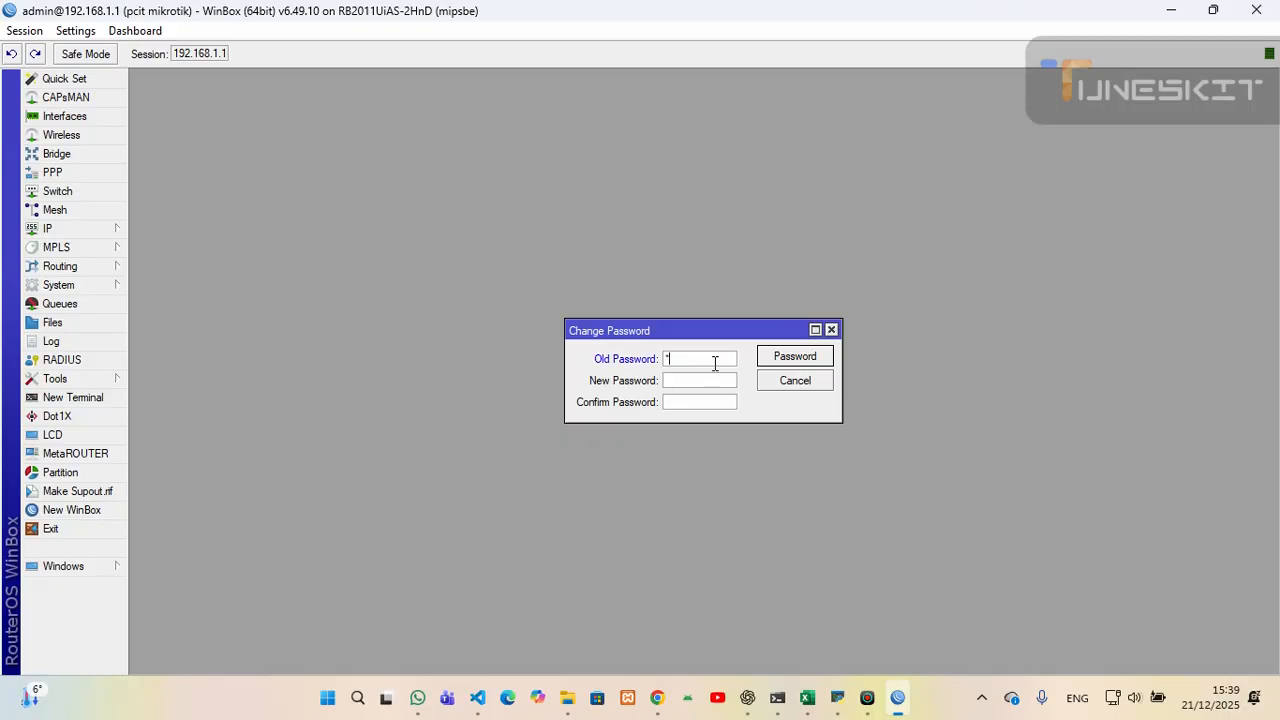
- Change the admin password with the old, new and confirmed values, then close the session
text(********)
click(706, 403)
double_click(696, 358)
double_click(692, 380)
double_click(706, 404)
click(788, 364)
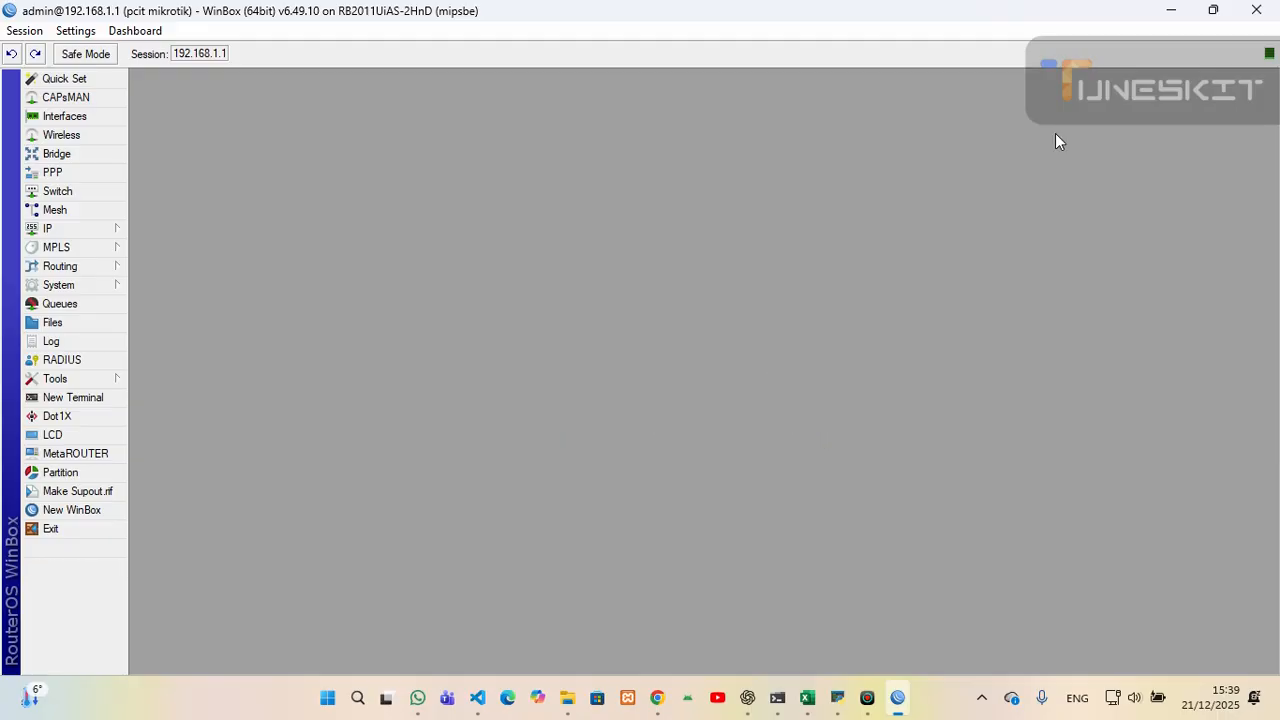
click(1252, 12)
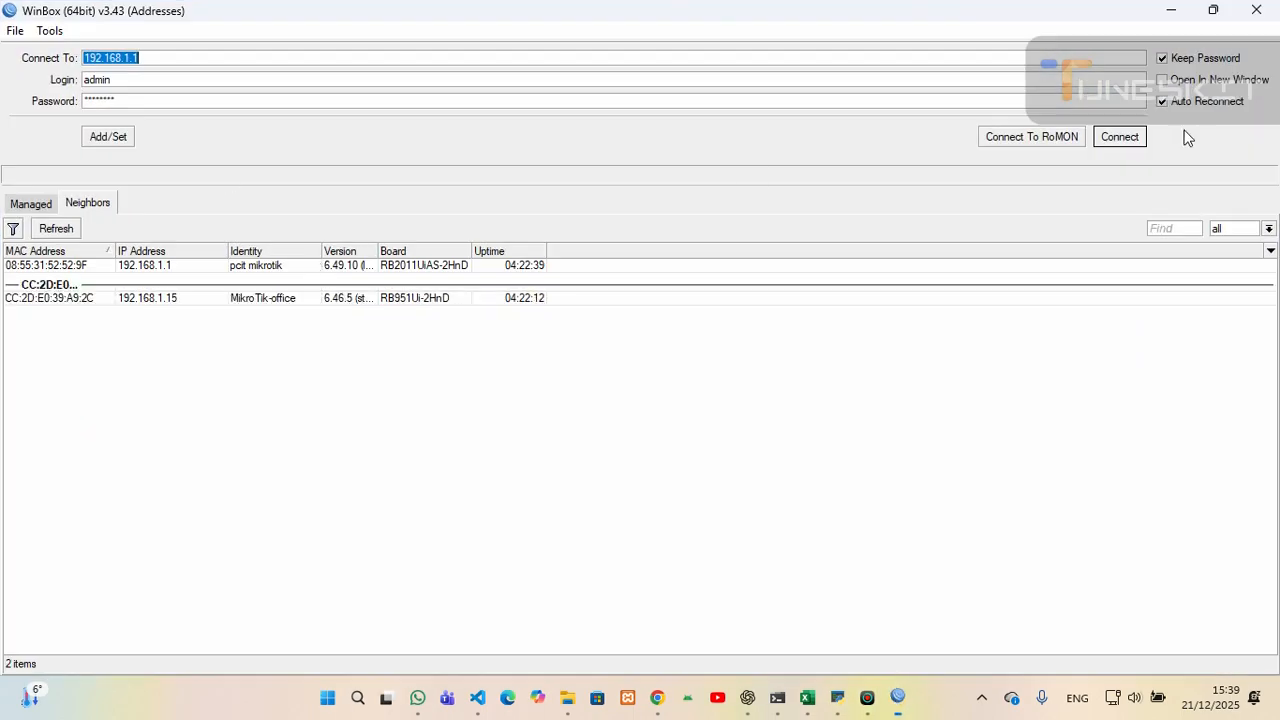
- Reconnect to 192.168.1.1 with the new admin password and open the System menu
click(1140, 136)
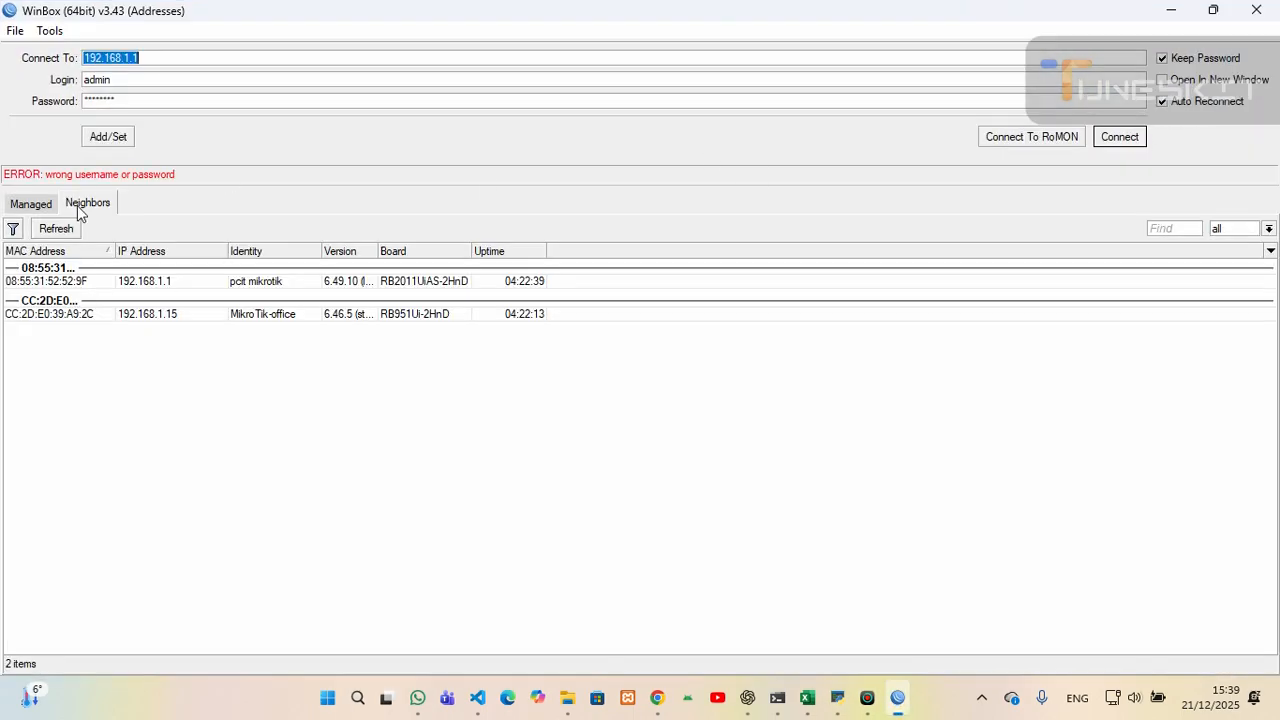
double_click(95, 100)
text(1)
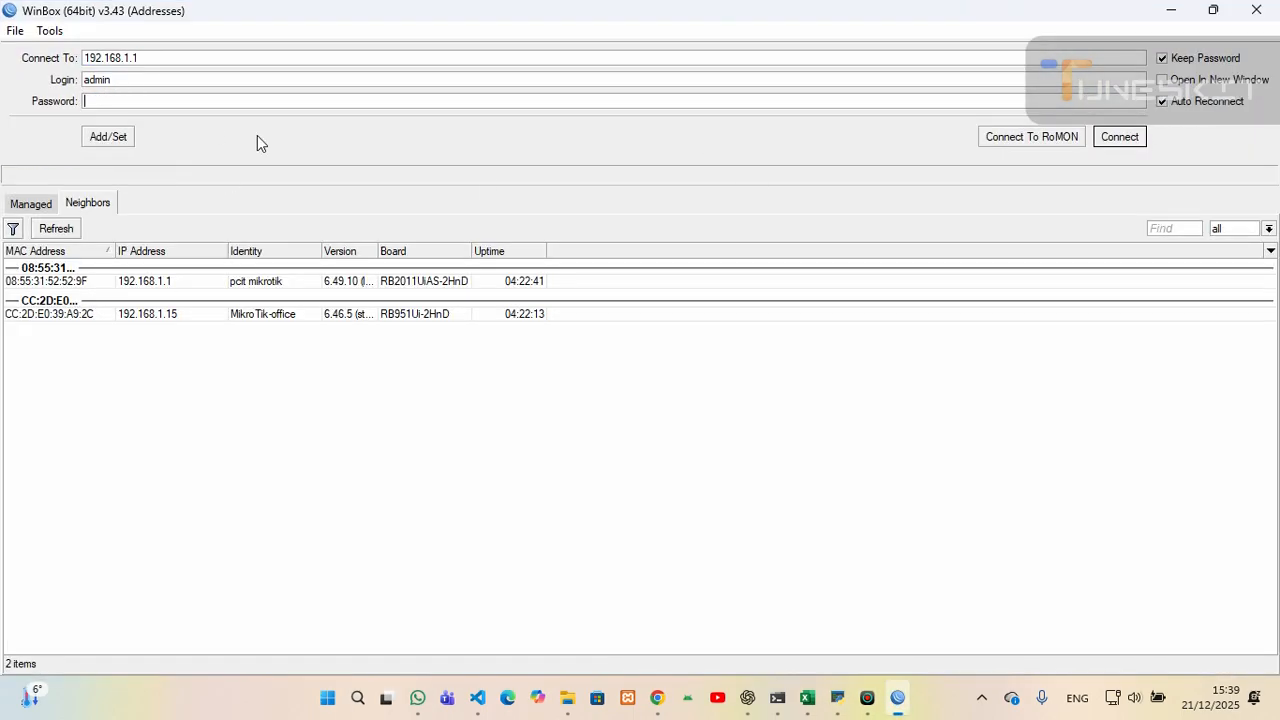
text(******)
click(1119, 137)
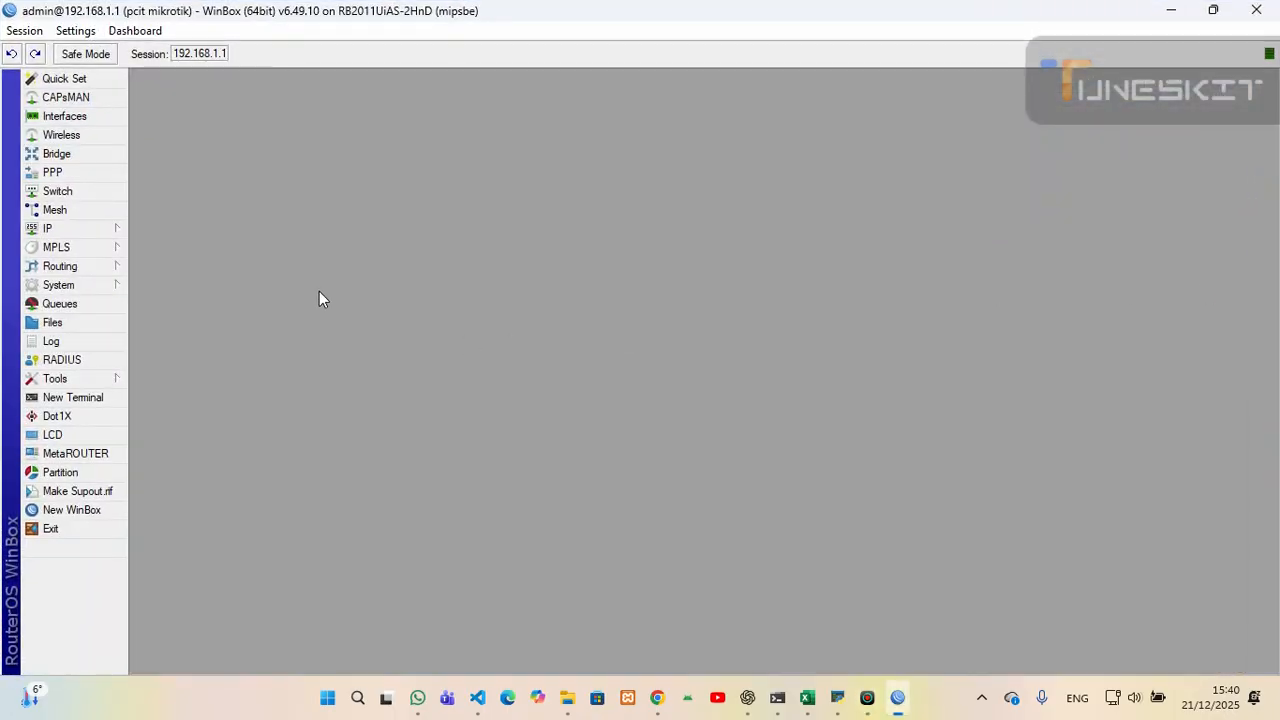
click(61, 291)
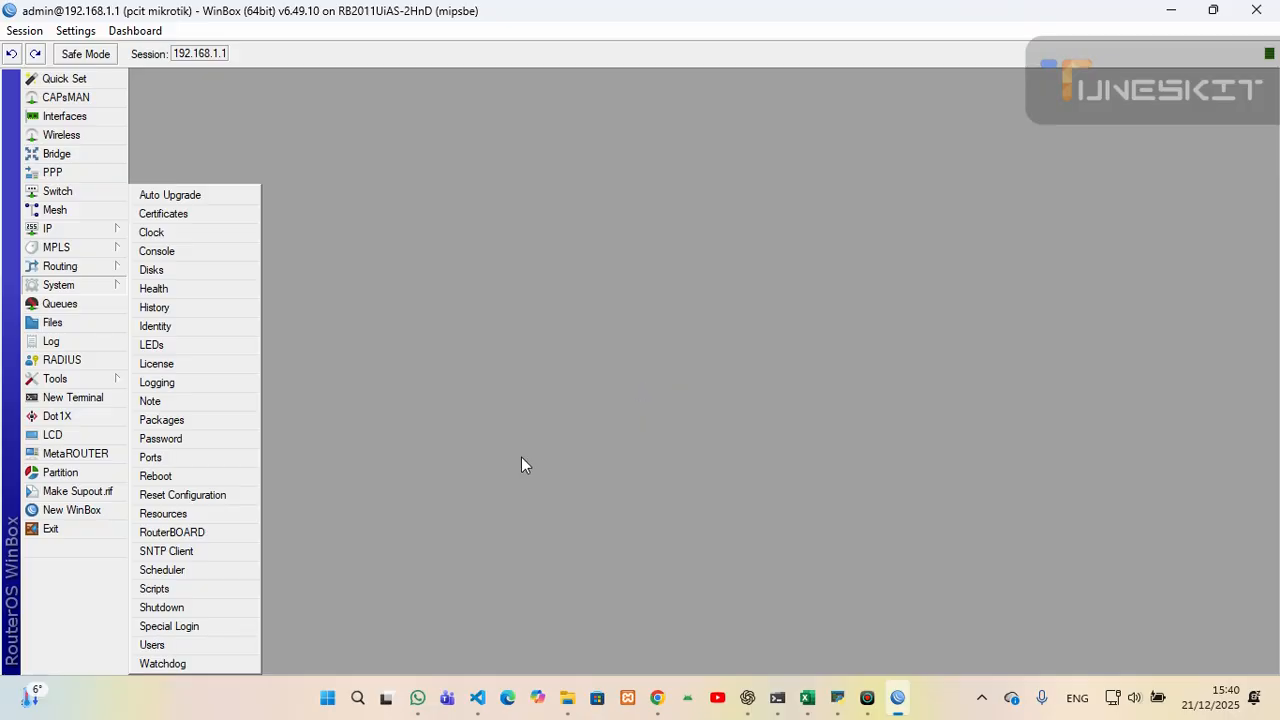
- Open the User List and inspect the existing admin entry
click(168, 648)
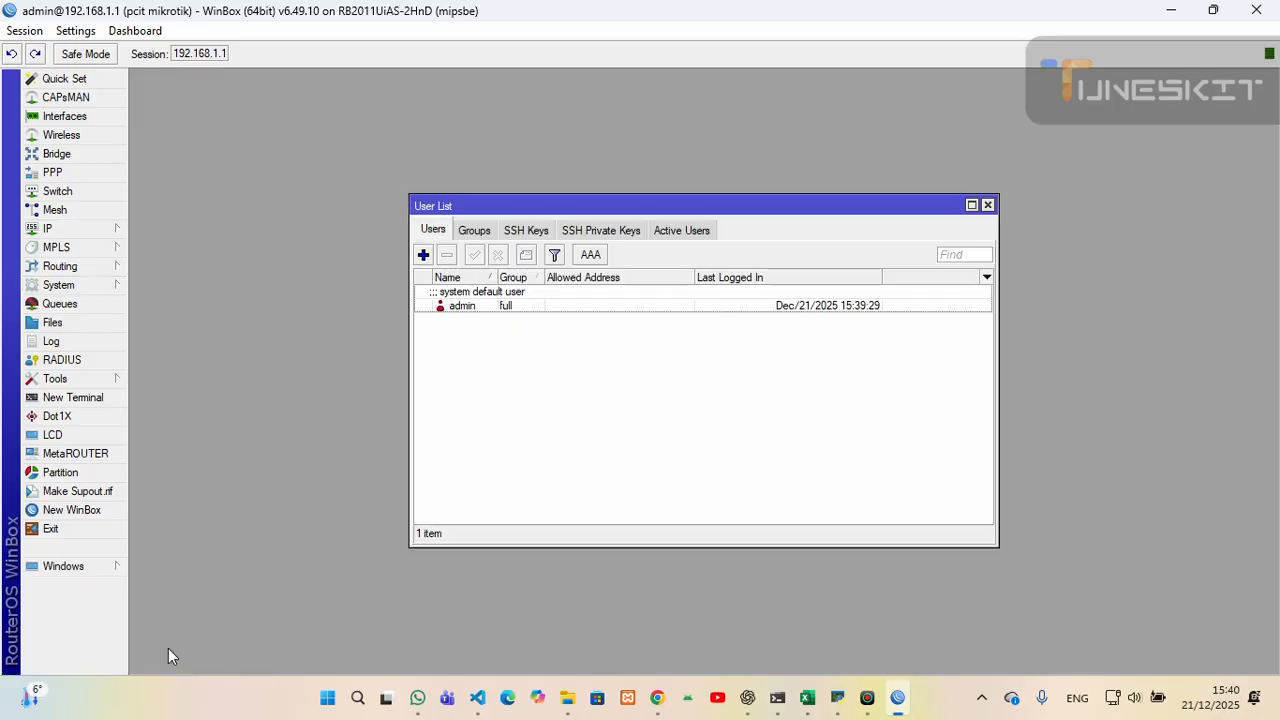
click(471, 308)
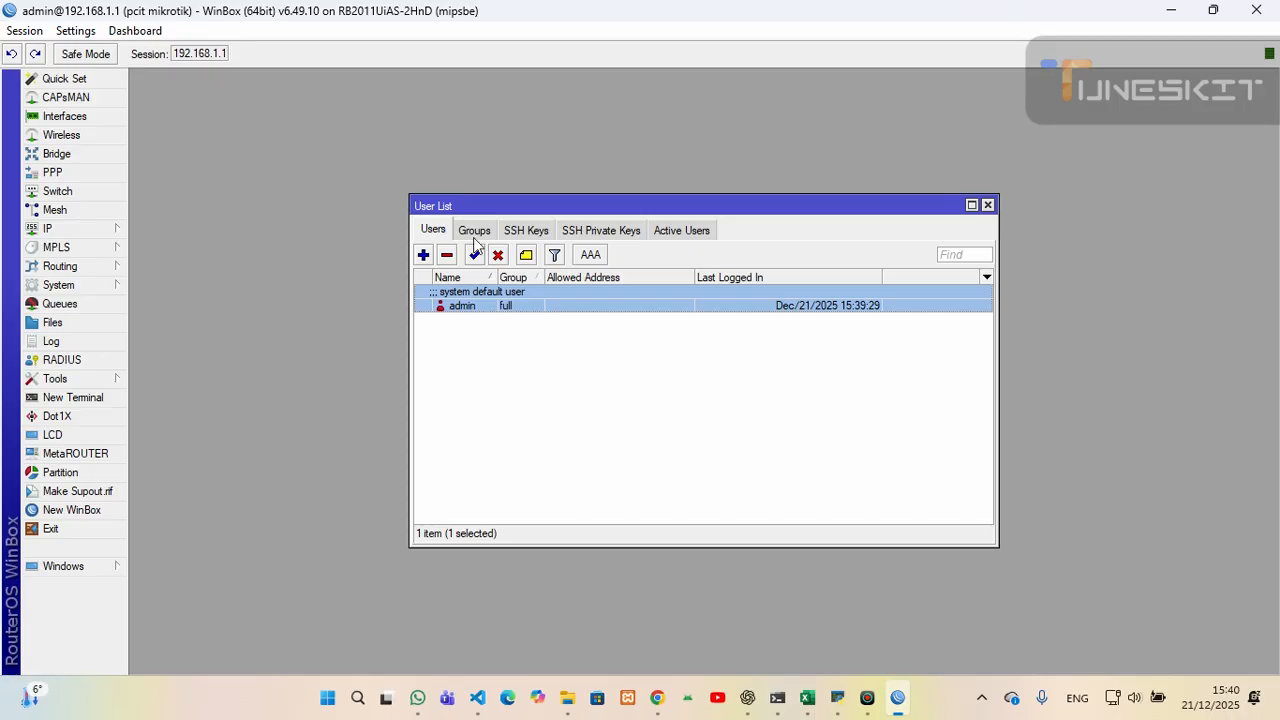
click(455, 332)
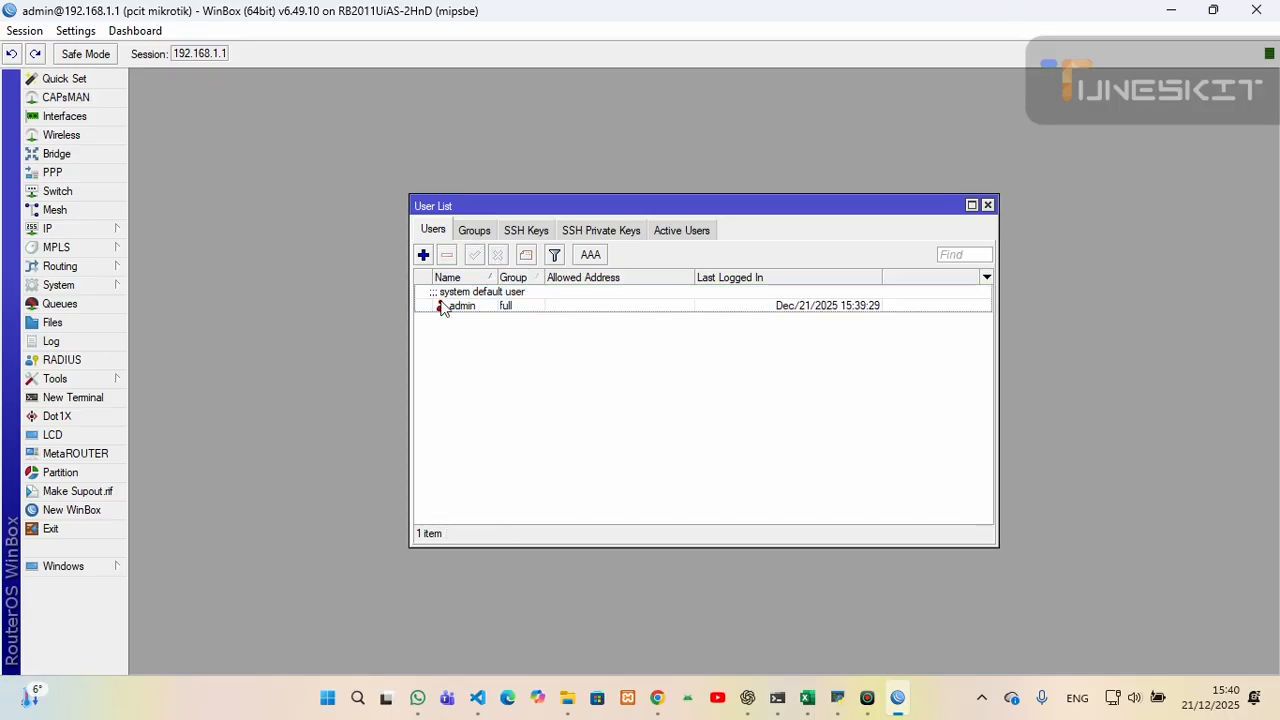
right_click(478, 346)
right_click(434, 329)
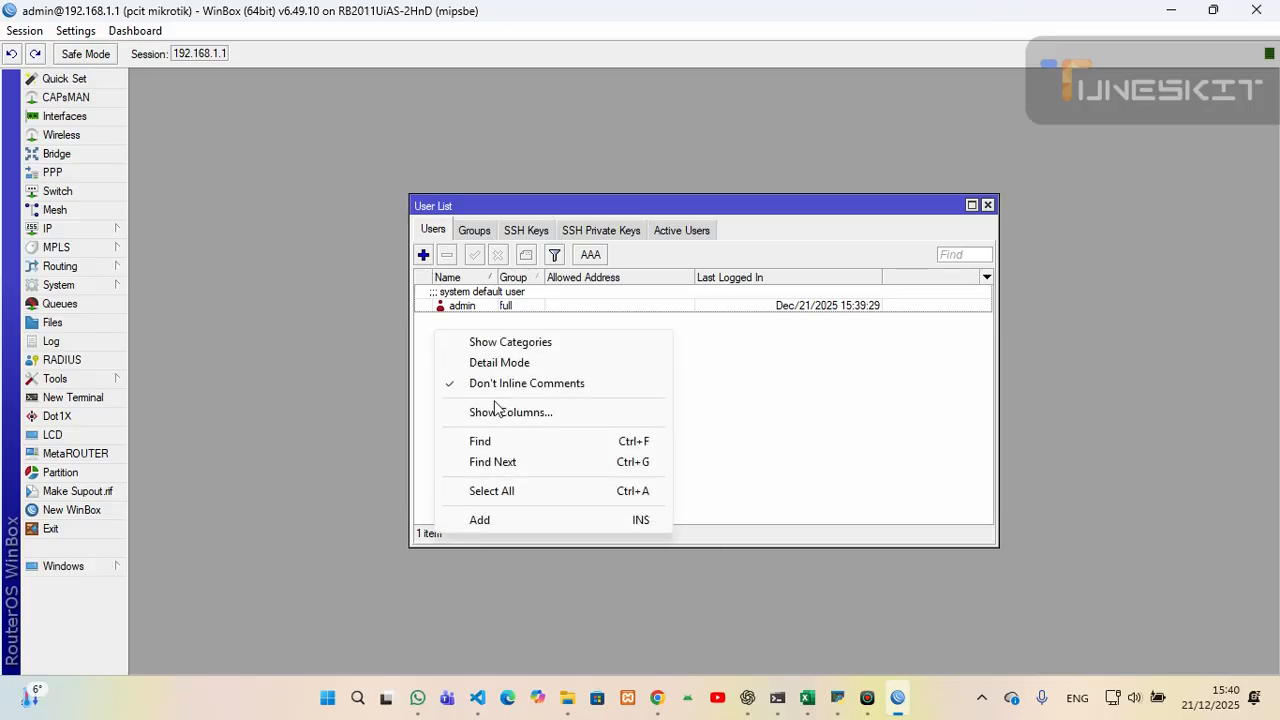
click(833, 344)
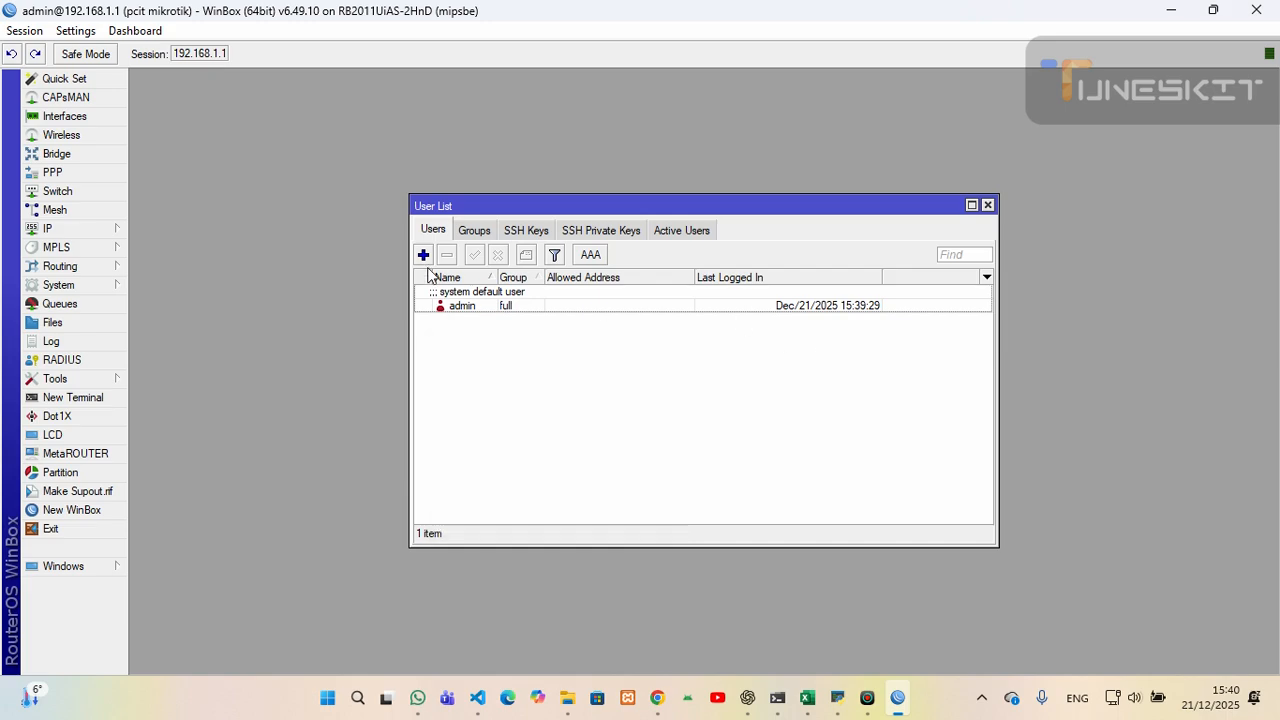
- Add a new user named guest in the read group and clear its 0.0.0.0/0 allowed address
click(423, 254)
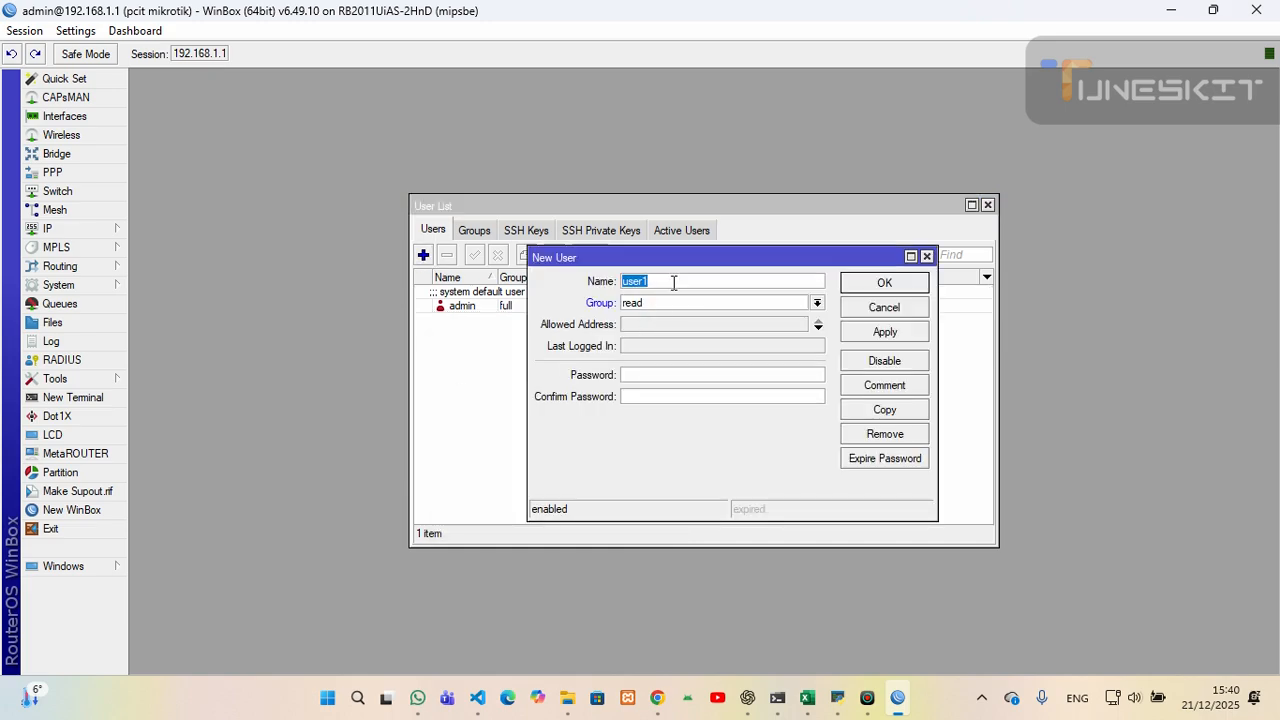
text(guest)
click(816, 303)
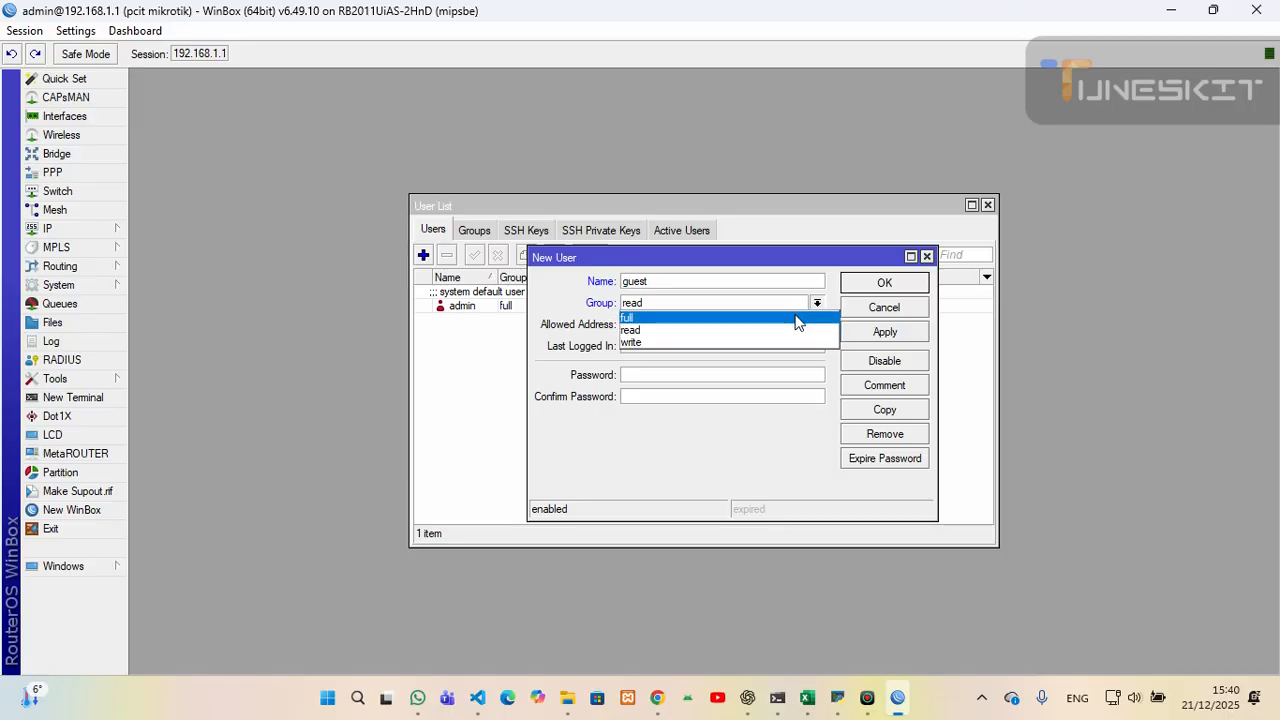
click(645, 329)
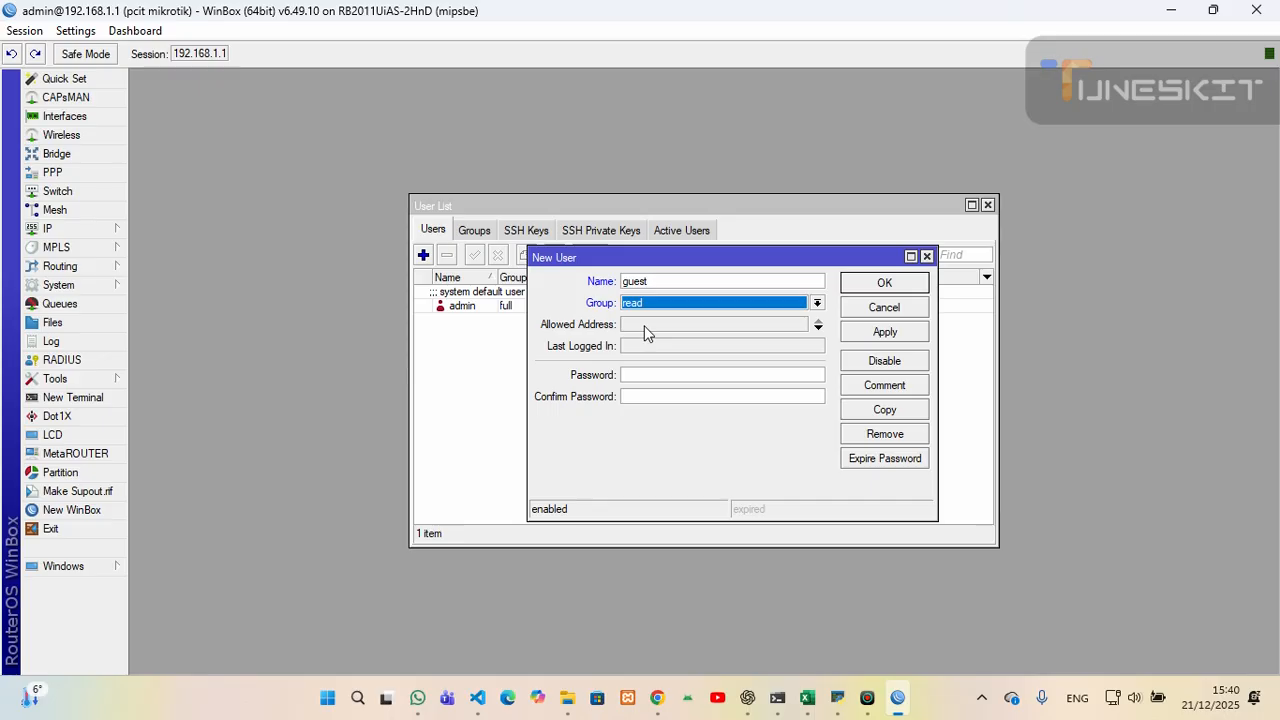
click(817, 326)
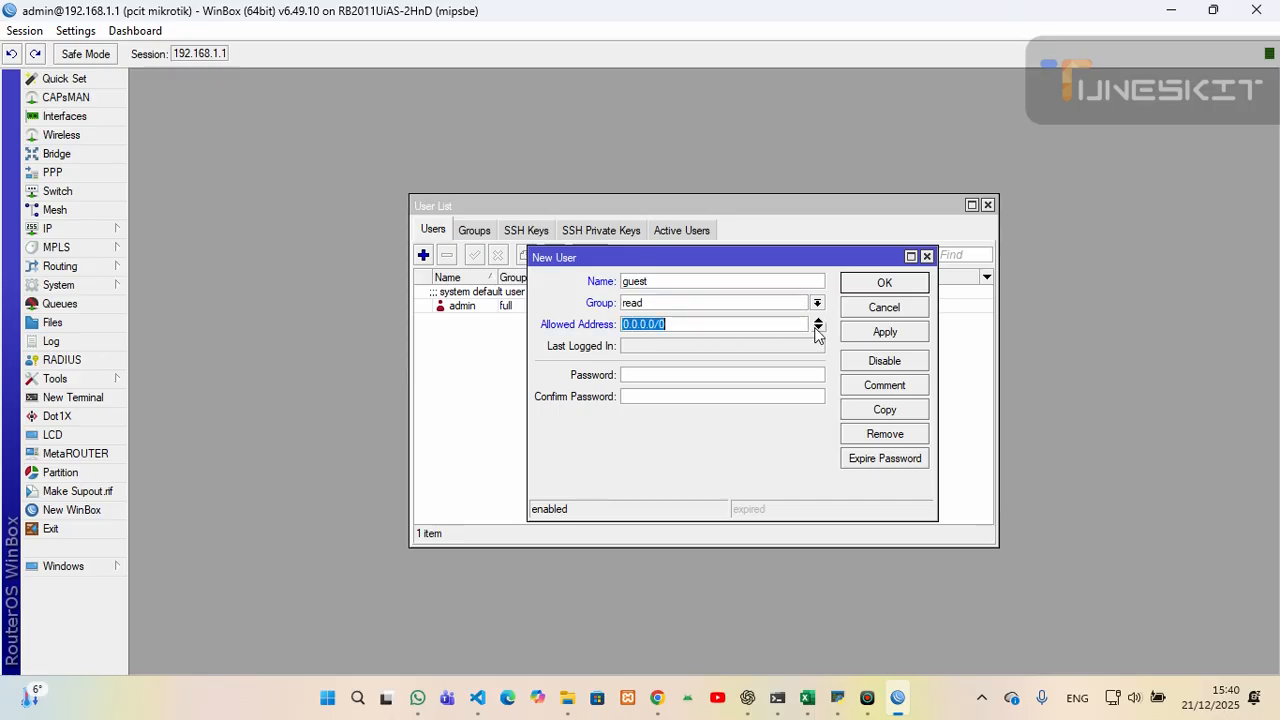
click(682, 323)
drag(682, 323, 619, 328)
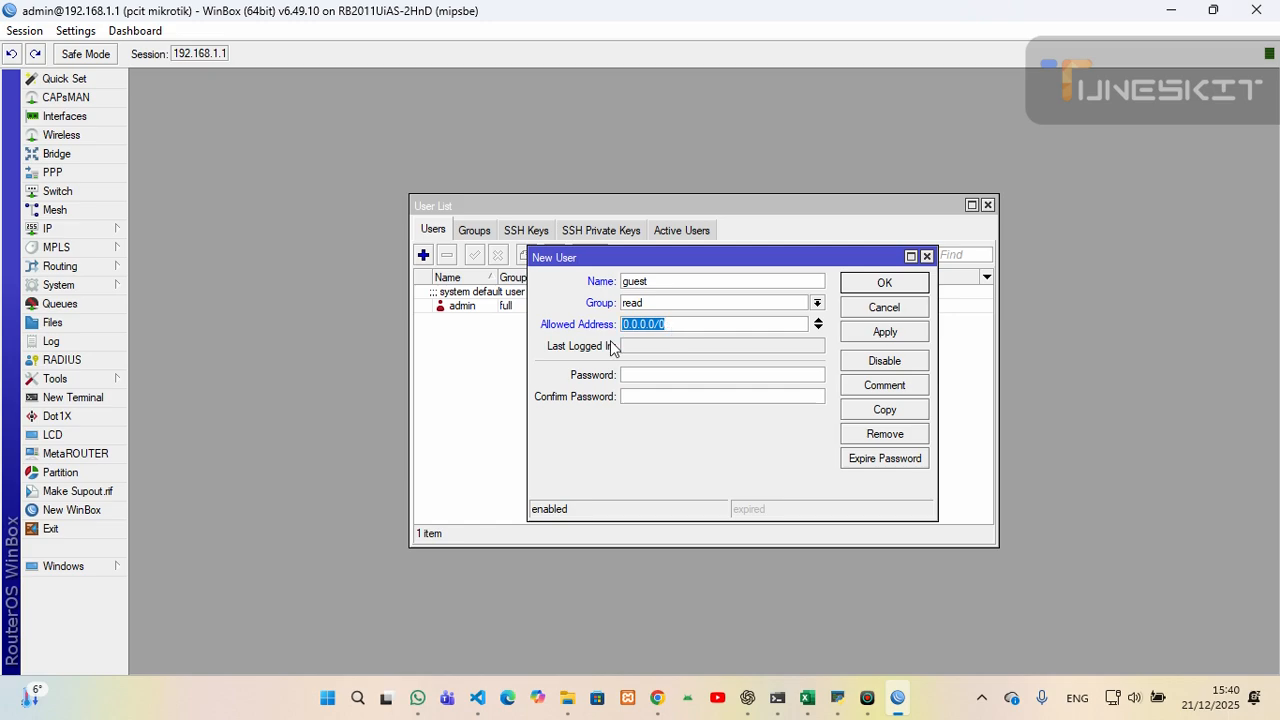
click(818, 323)
- Set the guest user's password, add the comment 'this acount belong to guest only', and save
double_click(657, 284)
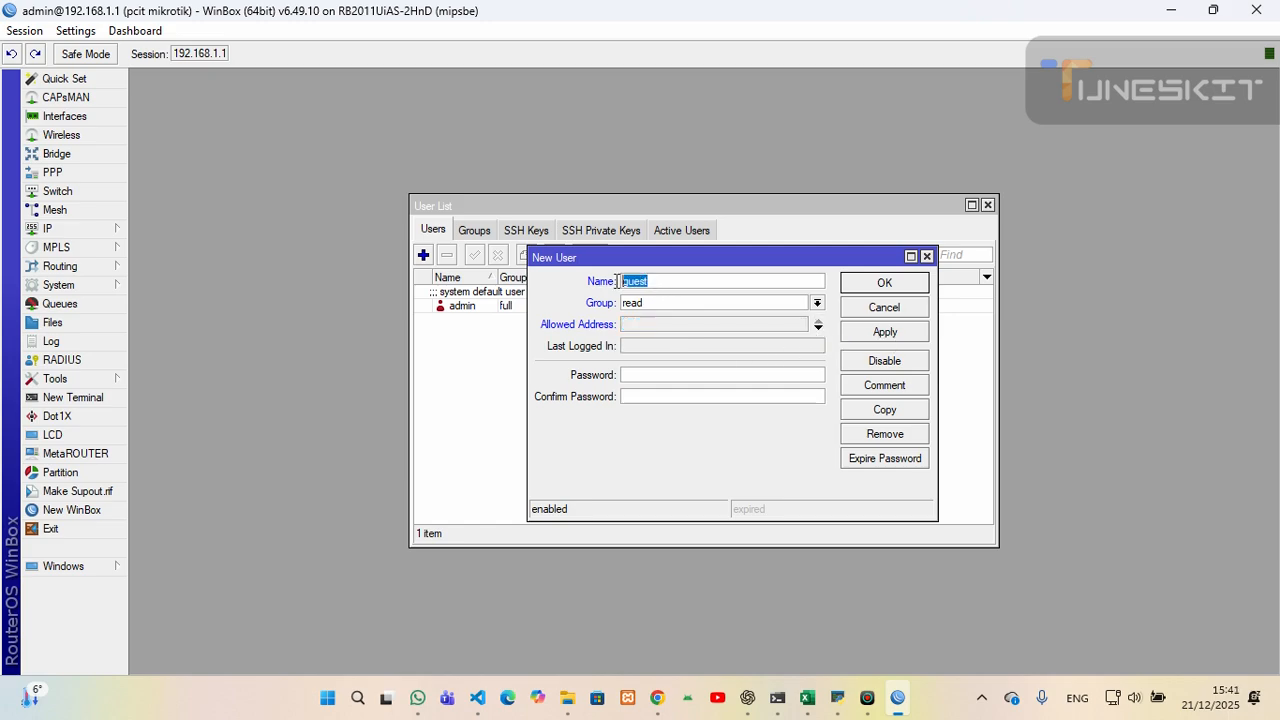
click(625, 374)
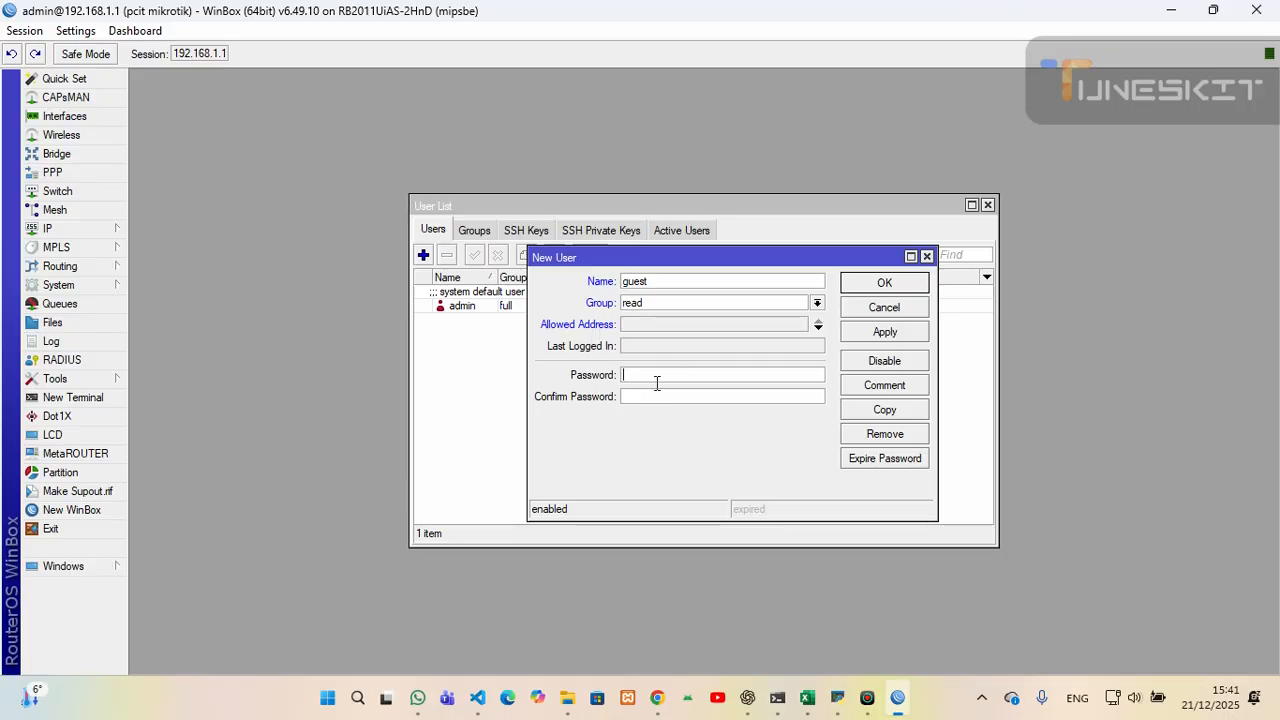
text(***)
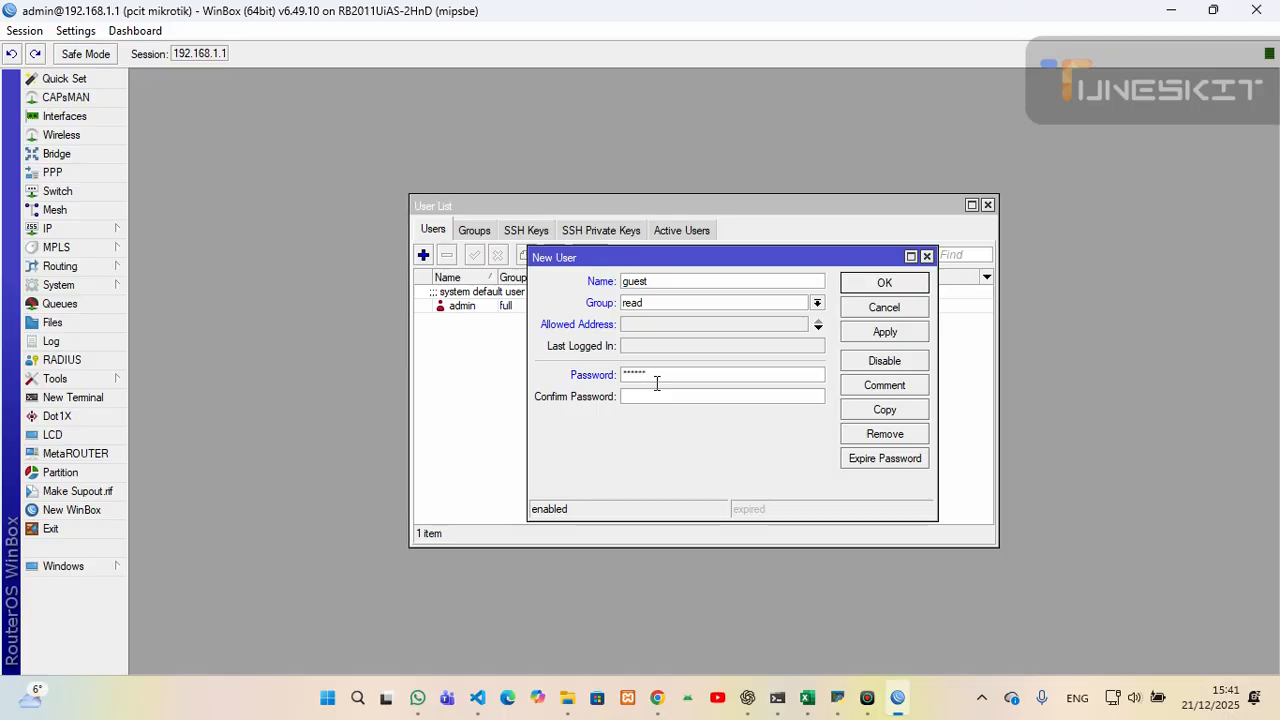
click(666, 396)
text(******)
click(884, 390)
text(this)
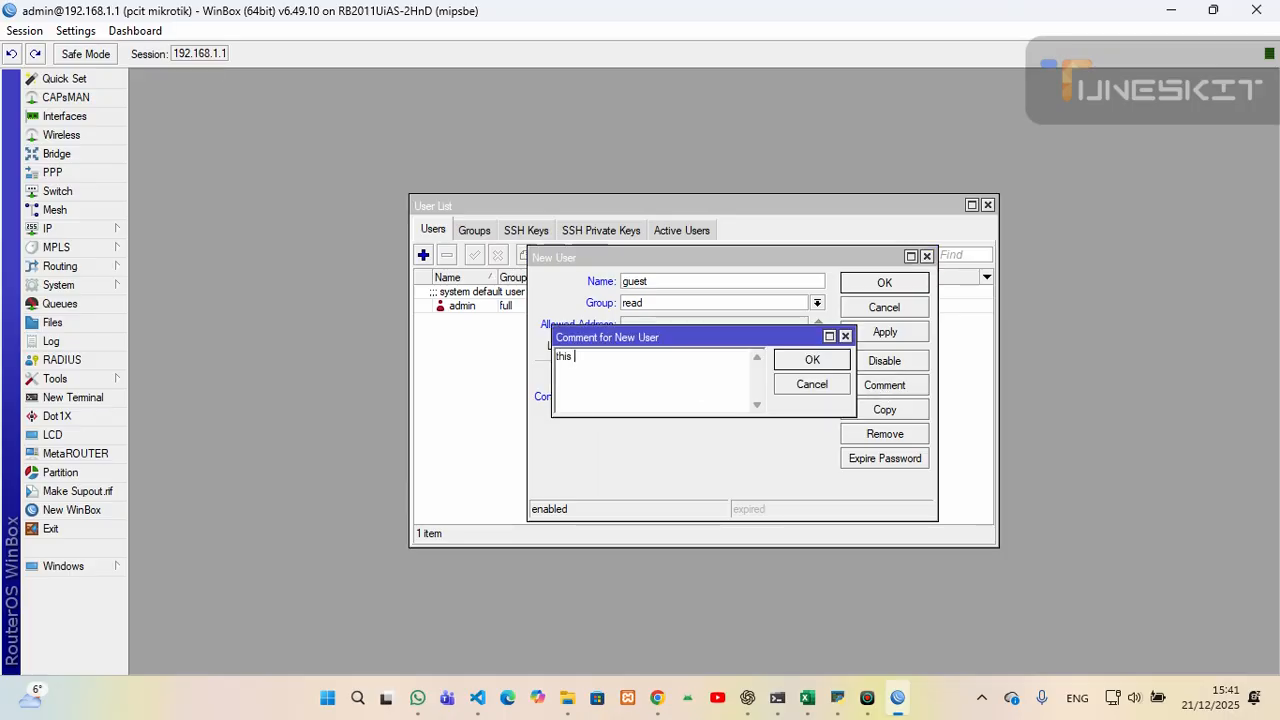
text( acount belong)
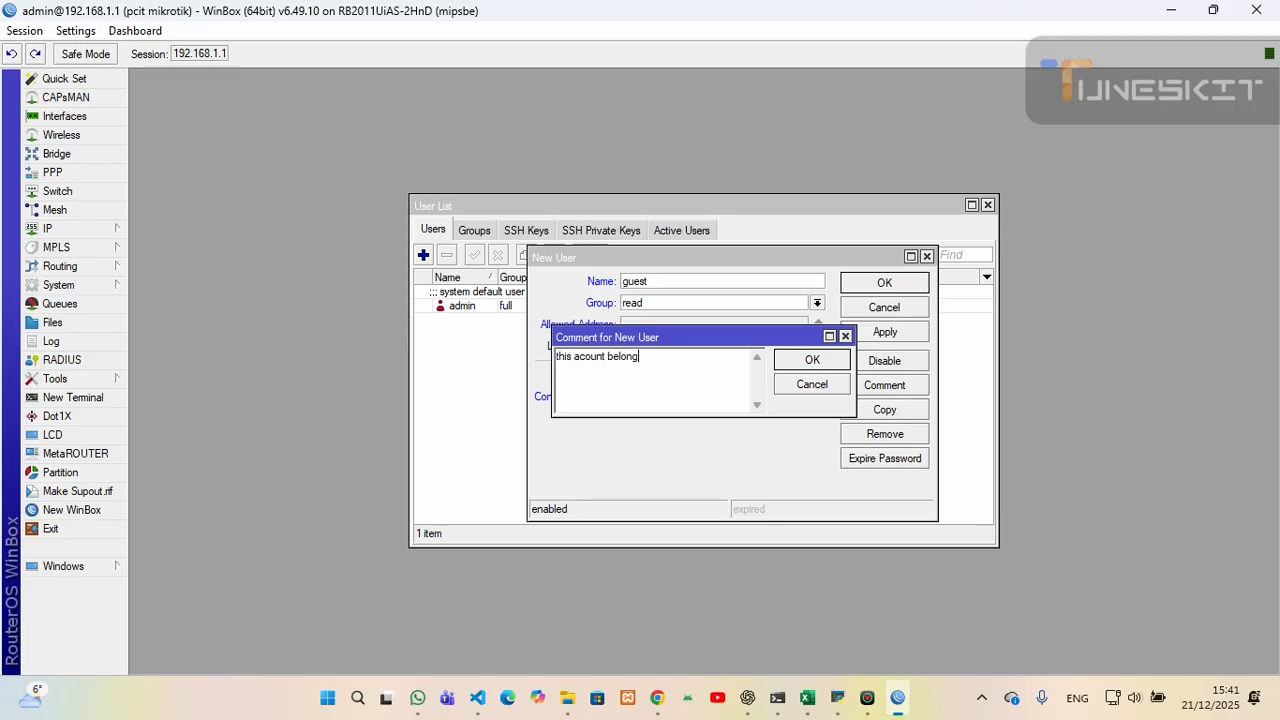
text( to guest only)
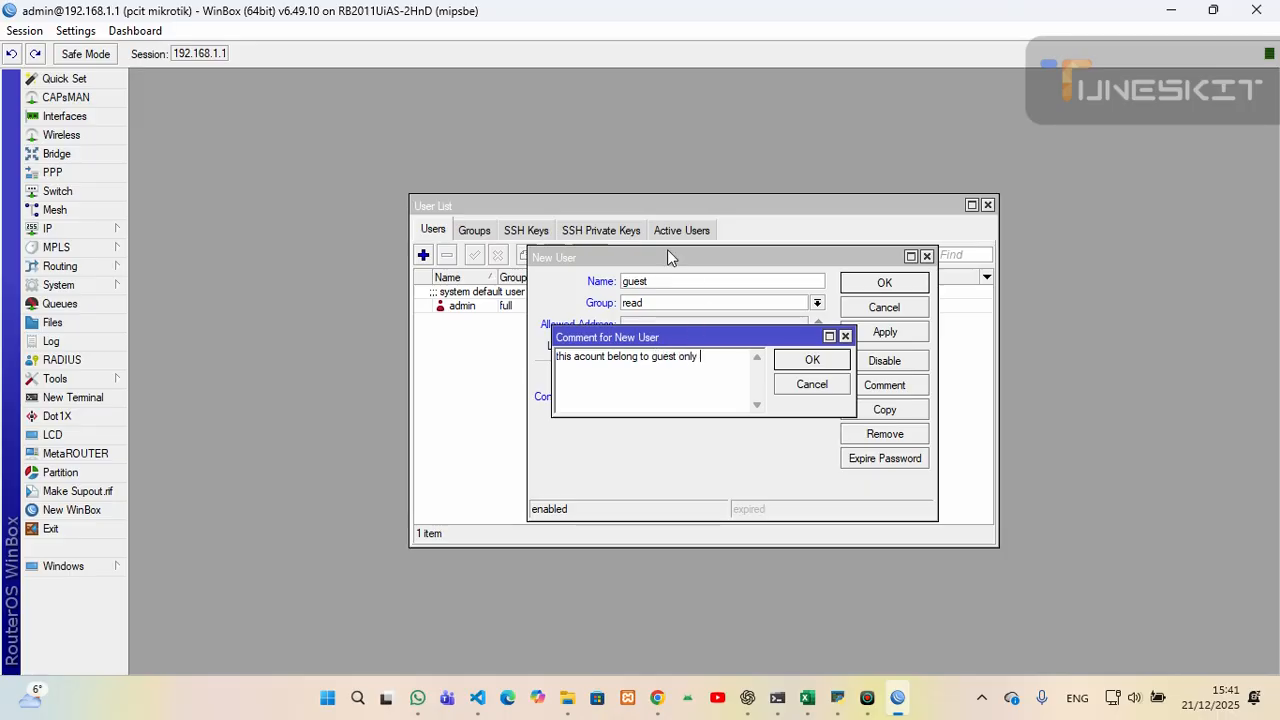
click(812, 360)
click(885, 334)
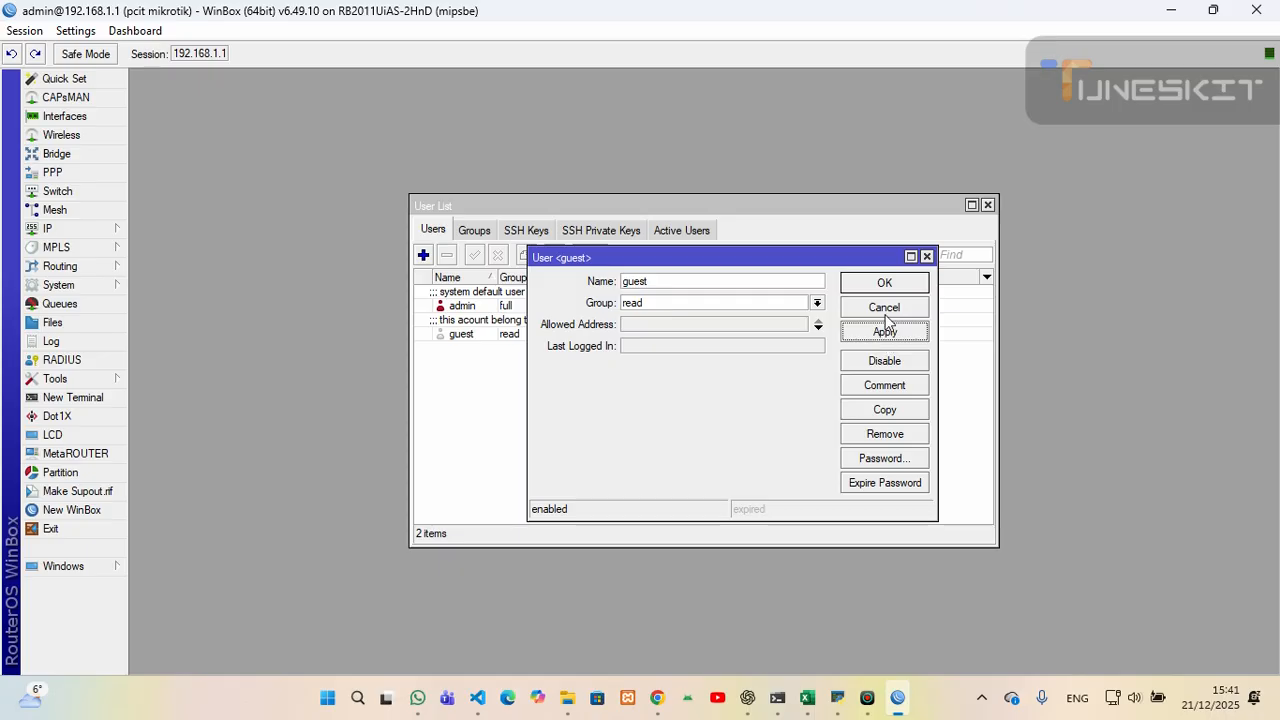
click(885, 287)
- Disable and re-enable the guest account, then close the User List
click(475, 335)
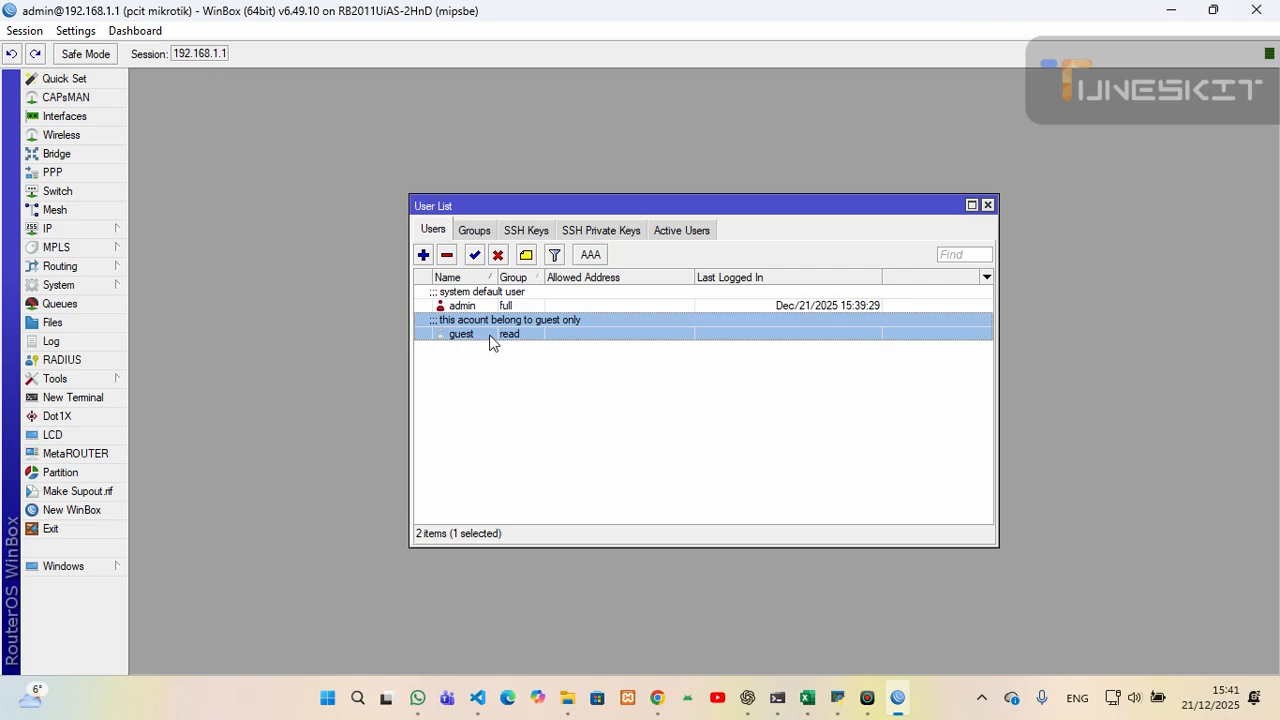
click(497, 256)
click(475, 256)
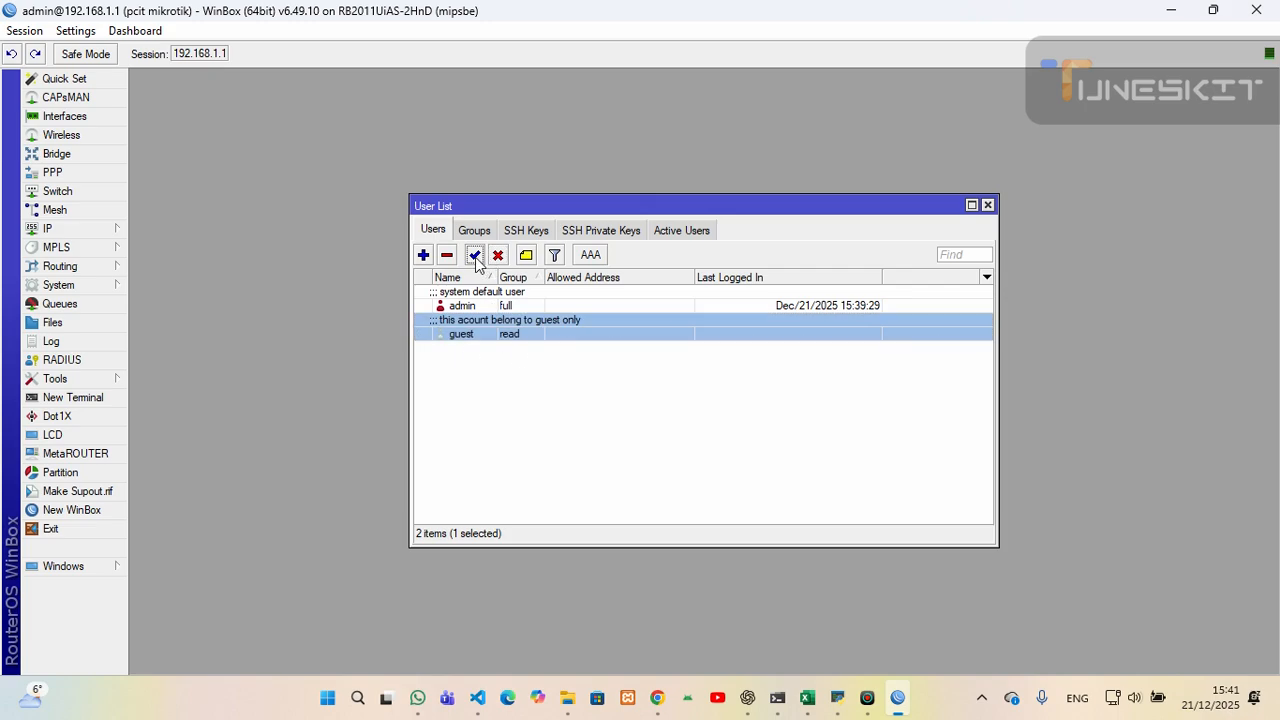
click(487, 391)
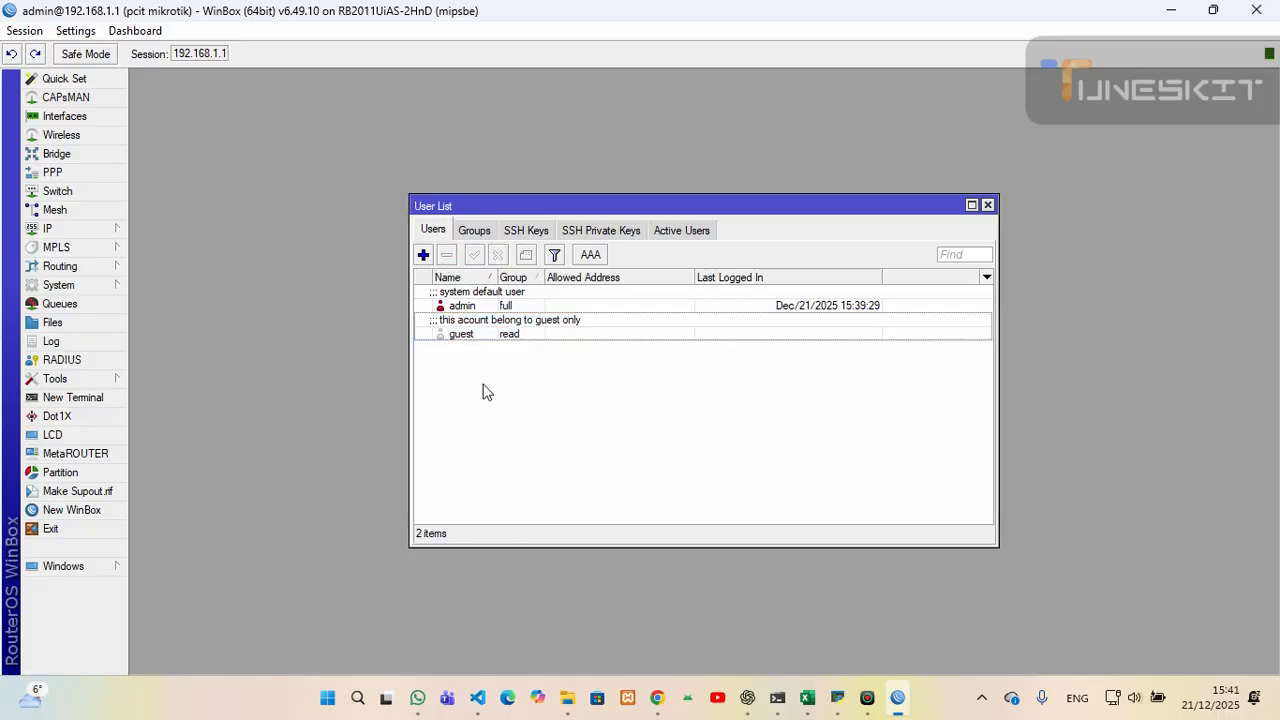
click(463, 336)
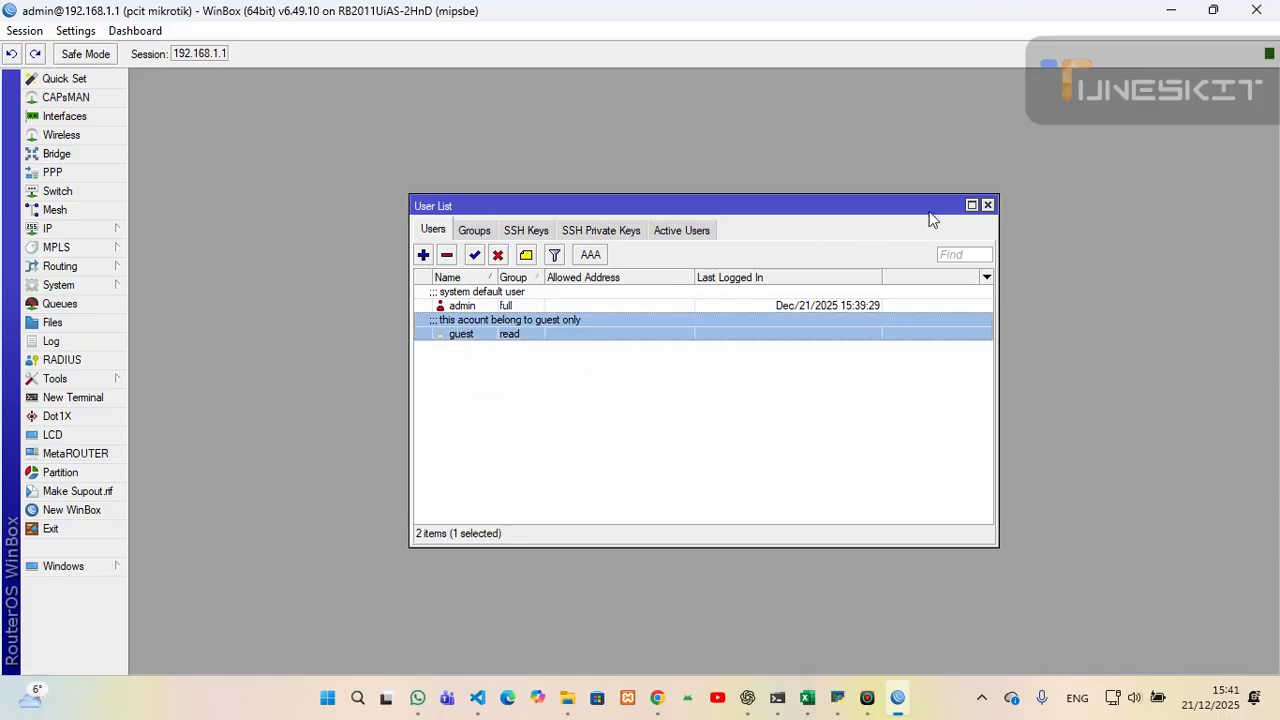
click(987, 205)
- Close the admin session and log in to 192.168.1.1 as guest with its password
click(1256, 10)
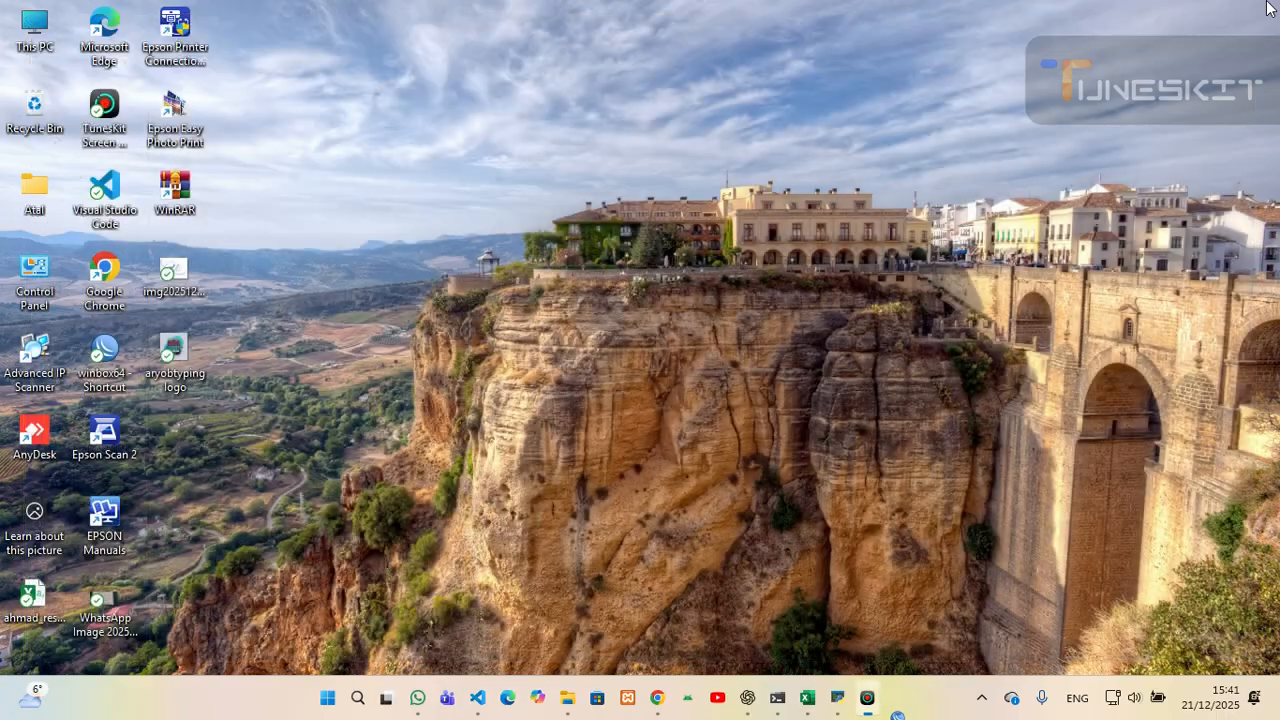
double_click(104, 356)
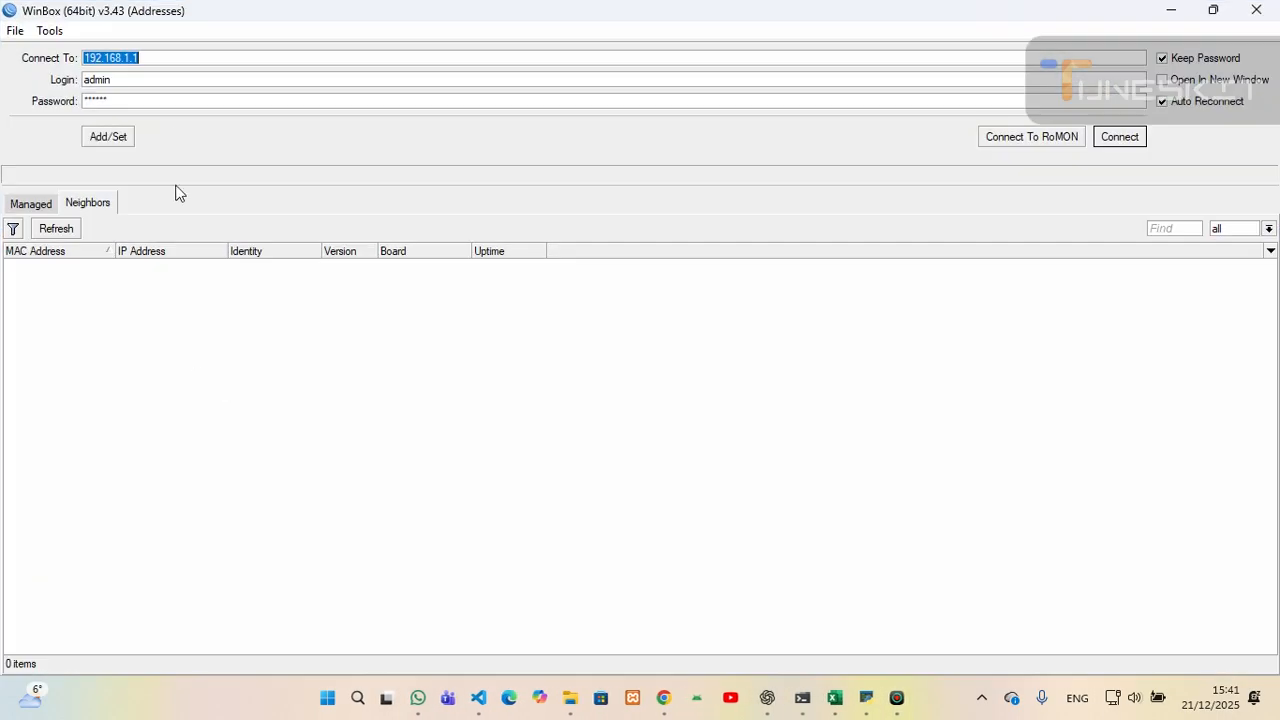
click(117, 78)
double_click(117, 78)
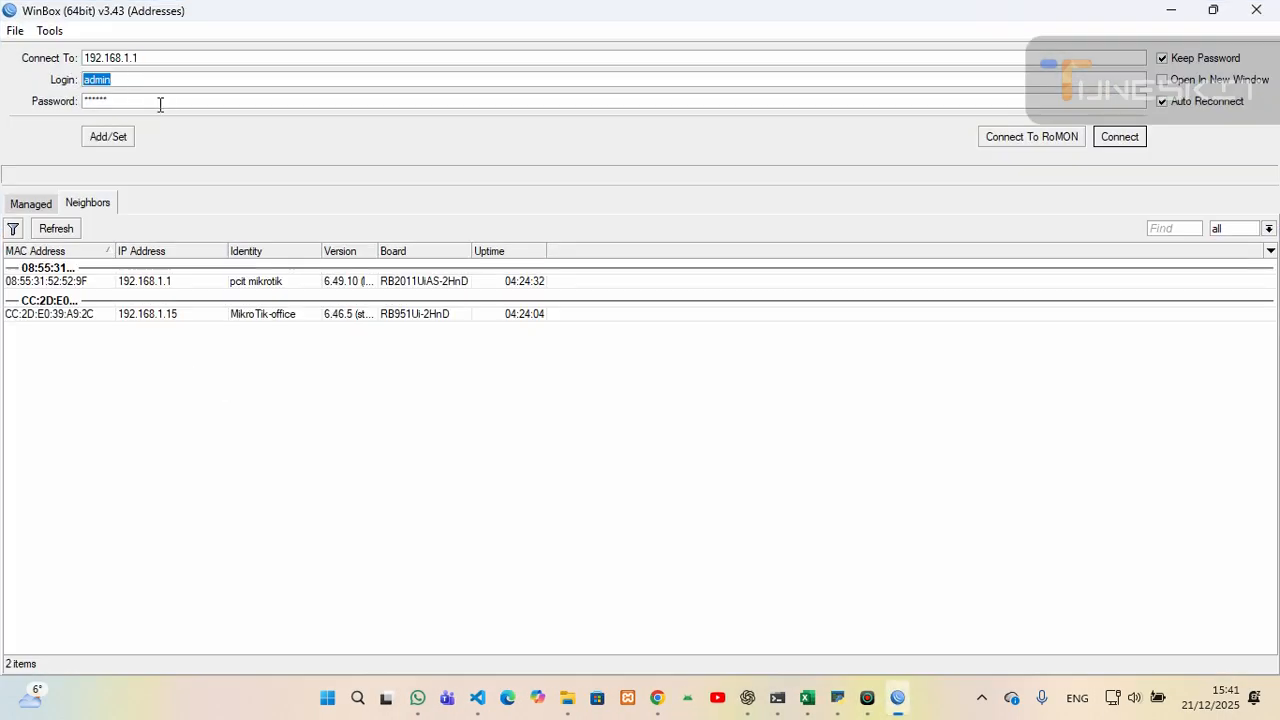
text(guest)
key(Tab)
key(BackSpace)
text(****)
click(1118, 136)
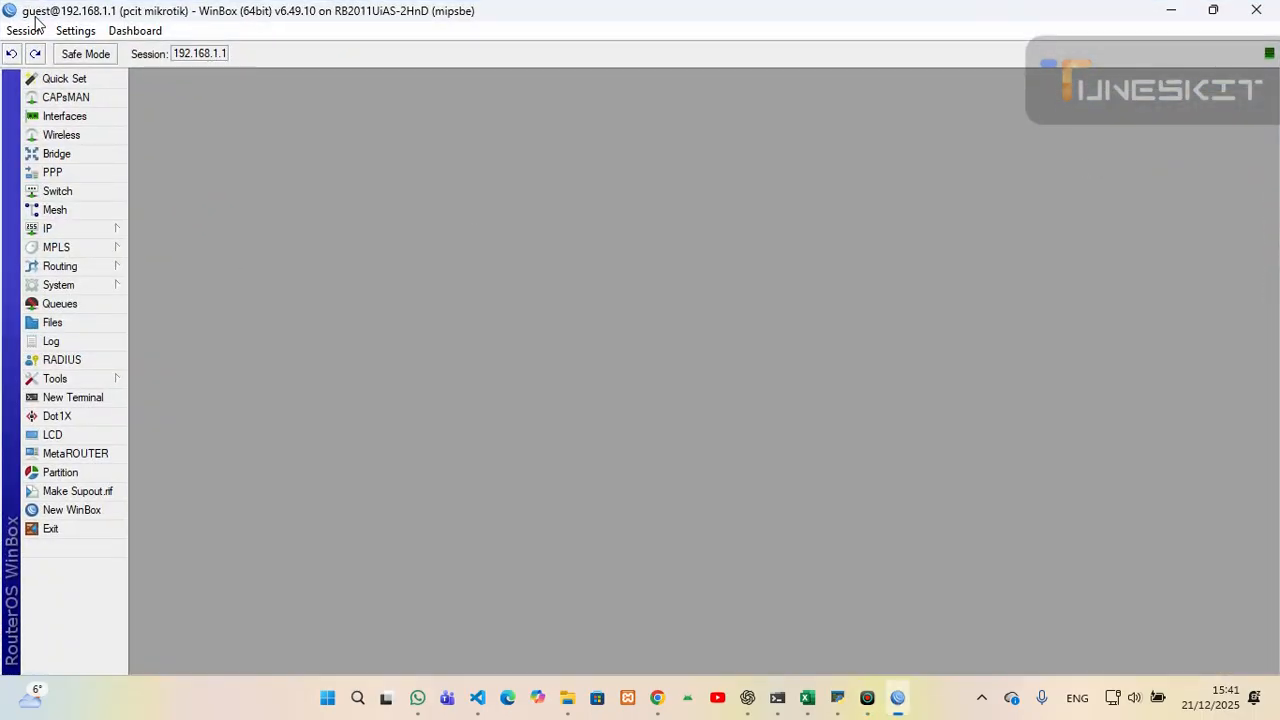
- Maximize the guest session window to fill the screen
drag(30, 15, 47, 17)
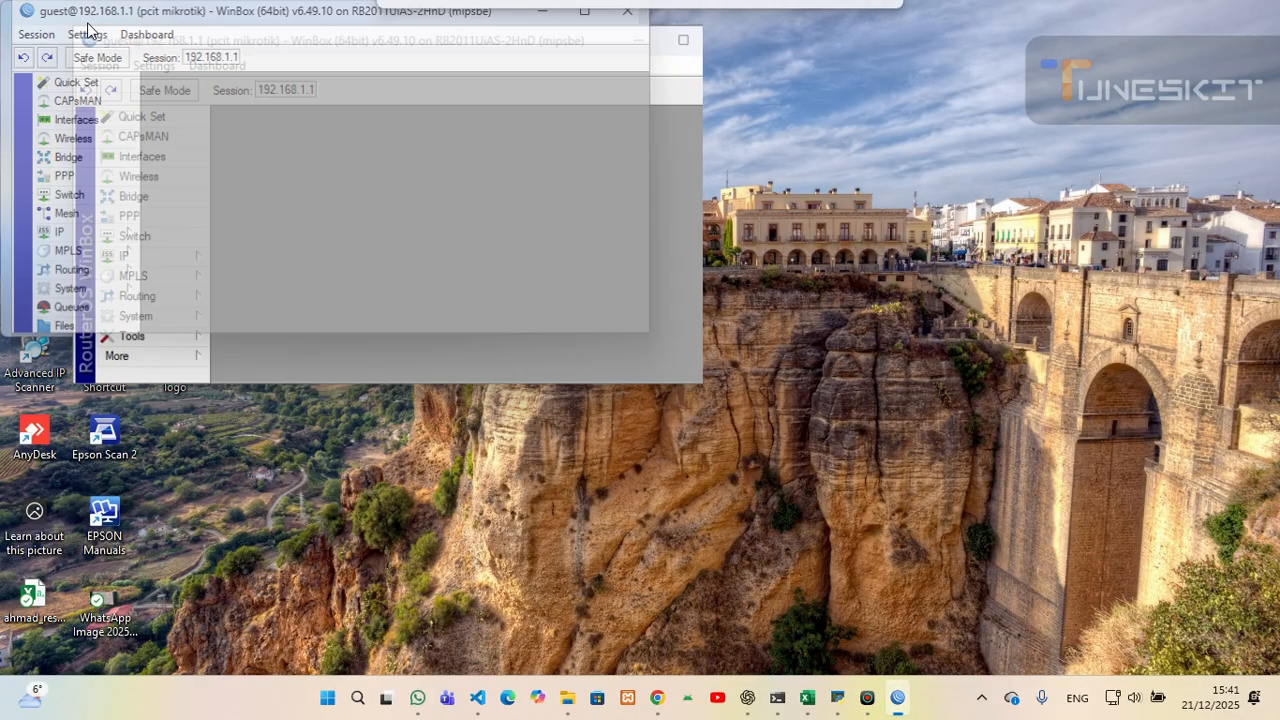
drag(362, 19, 368, 18)
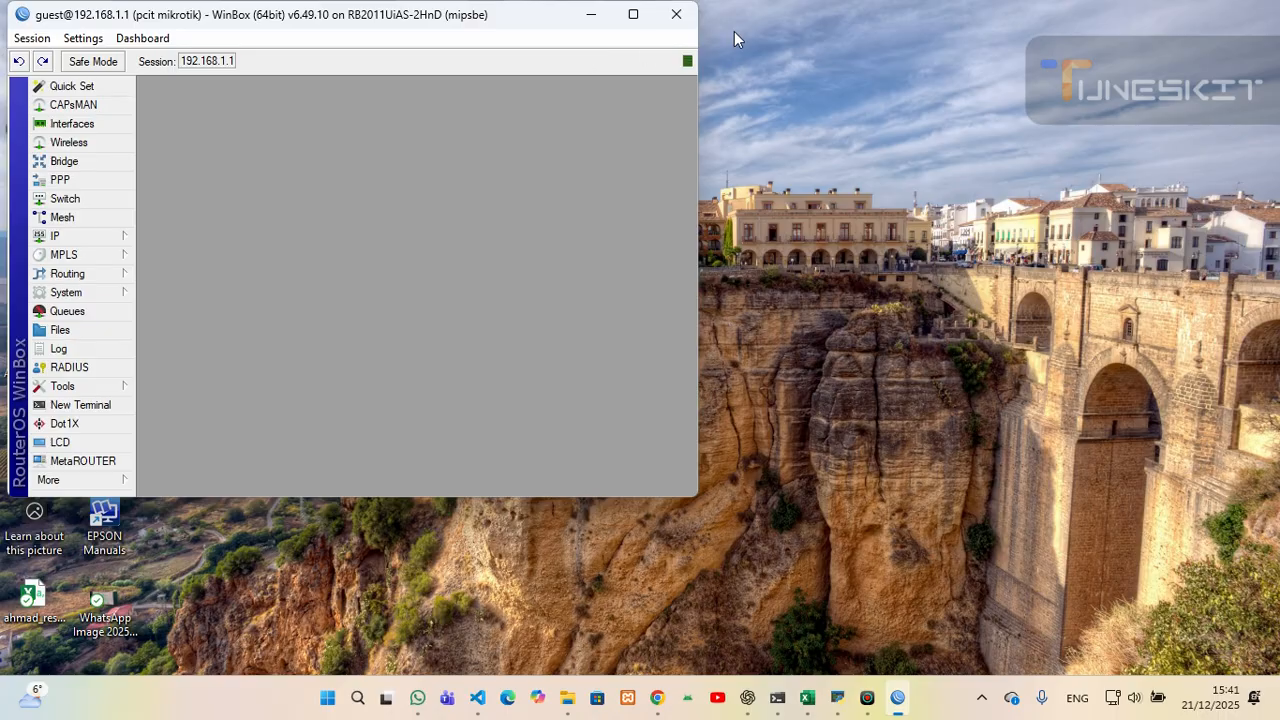
click(940, 3)
click(644, 21)
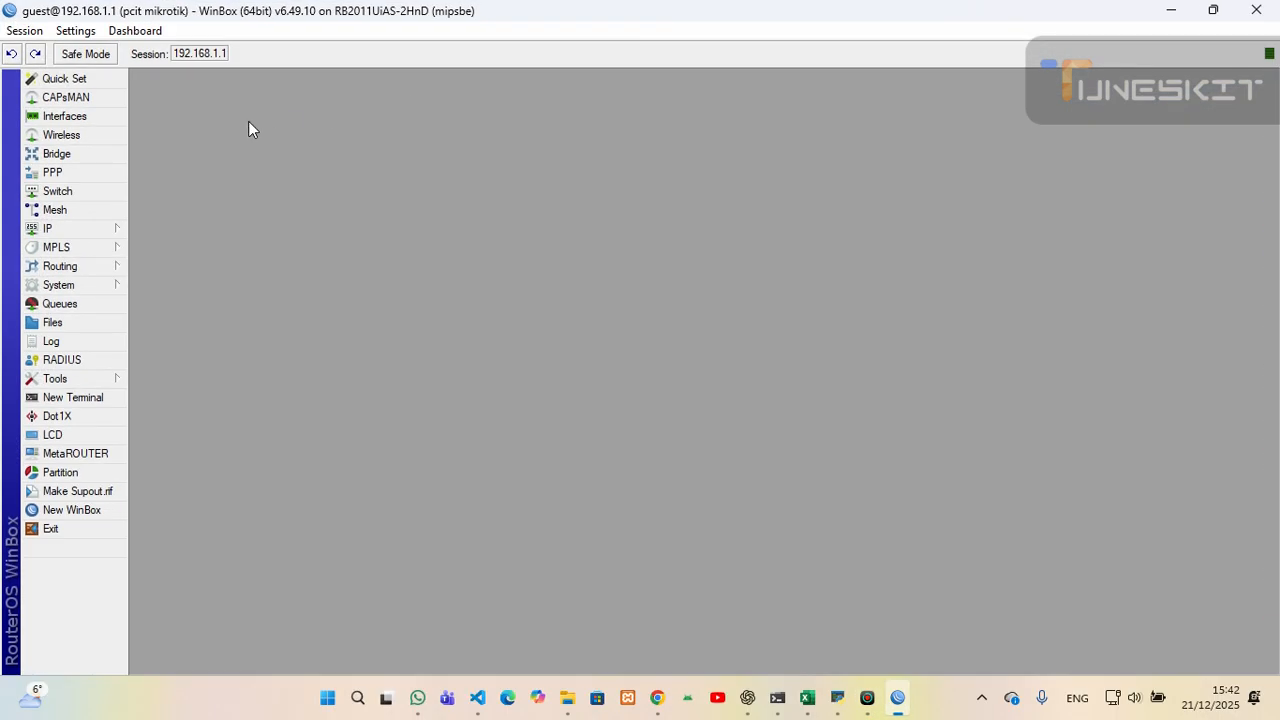